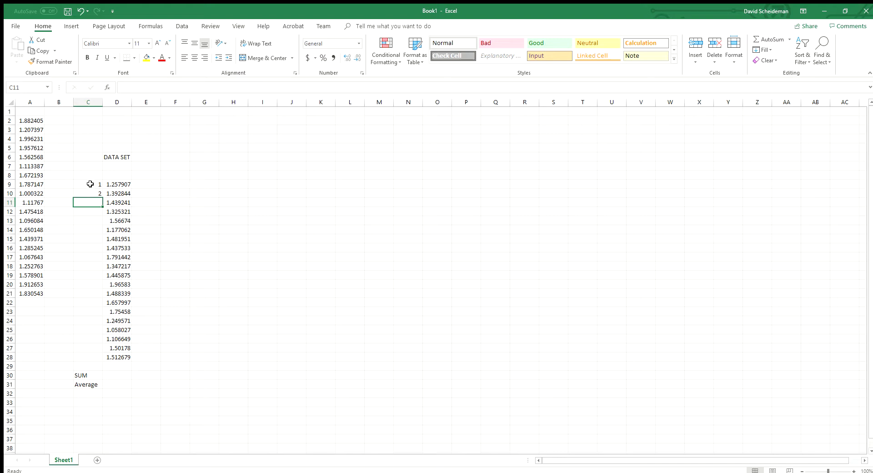
# Step: Extend the number series in C9:C10 down to C28 so the data set rows are numbered 1 to 20
pyautogui.click(95, 185)
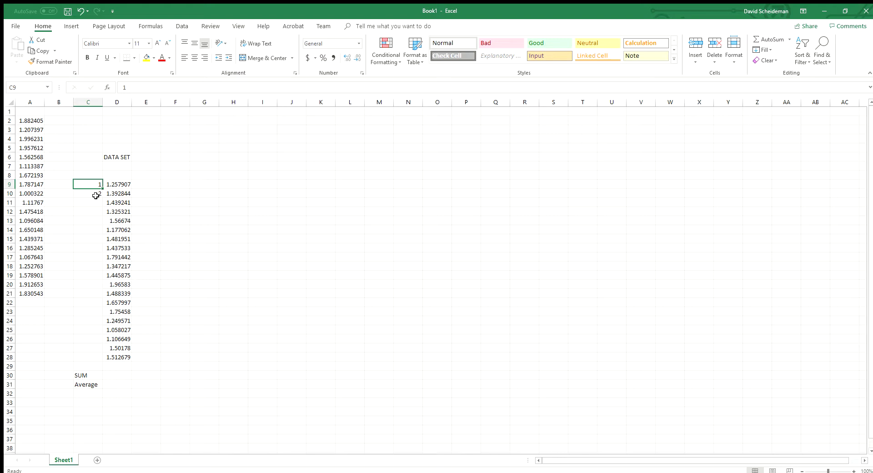
pyautogui.keyDown('shift'); pyautogui.click(97, 195); pyautogui.keyUp('shift')
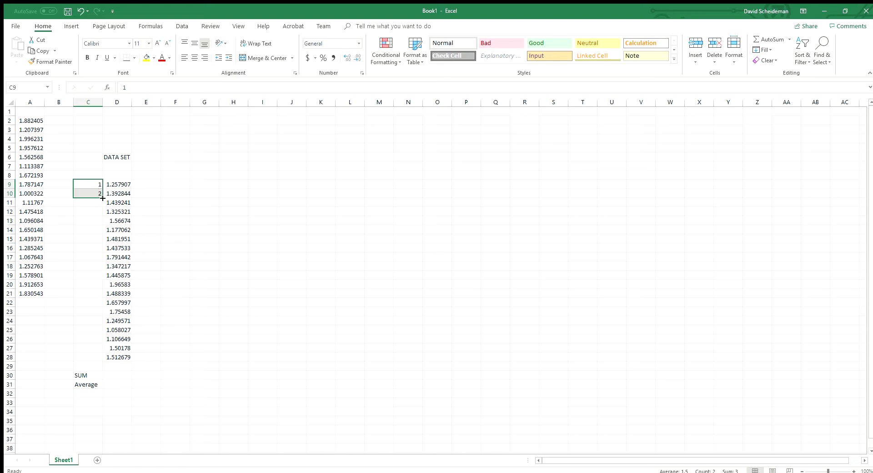
pyautogui.moveTo(103, 197); pyautogui.dragTo(99, 364)
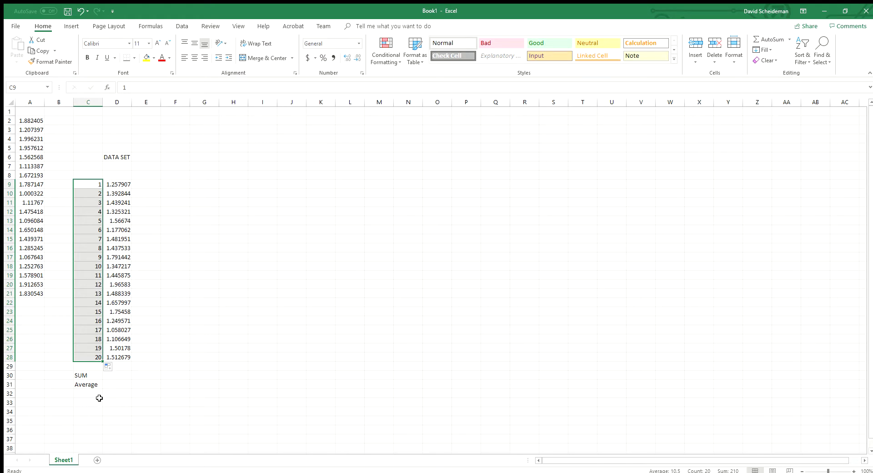
pyautogui.click(124, 367)
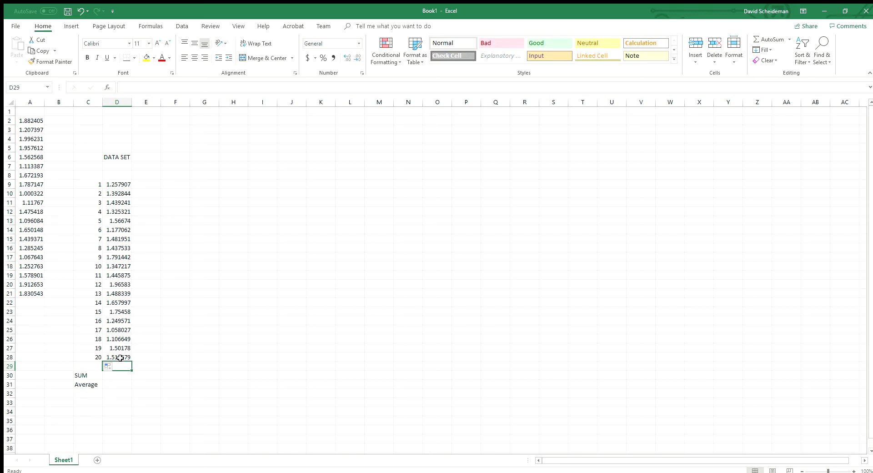
# Step: Shade the SUM row from C30 to S30 with a light blue fill
pyautogui.click(9, 376)
pyautogui.click(84, 373)
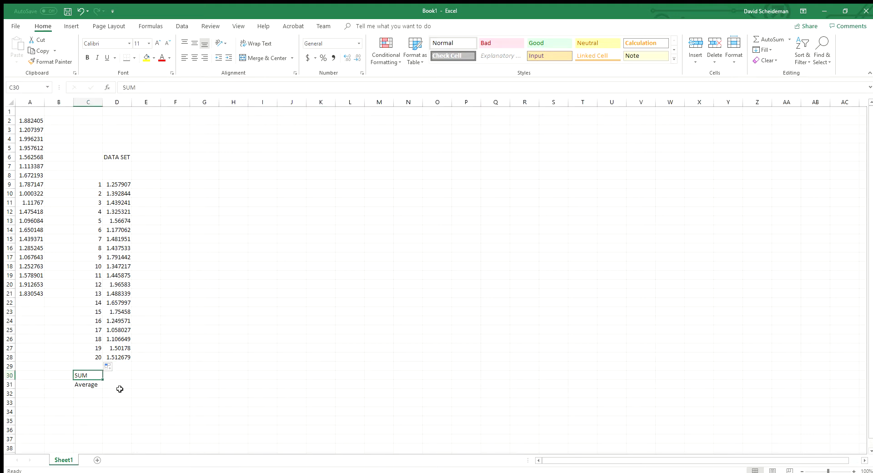
pyautogui.keyDown('shift'); pyautogui.click(542, 365); pyautogui.keyUp('shift')
pyautogui.keyDown('shift'); pyautogui.click(543, 377); pyautogui.keyUp('shift')
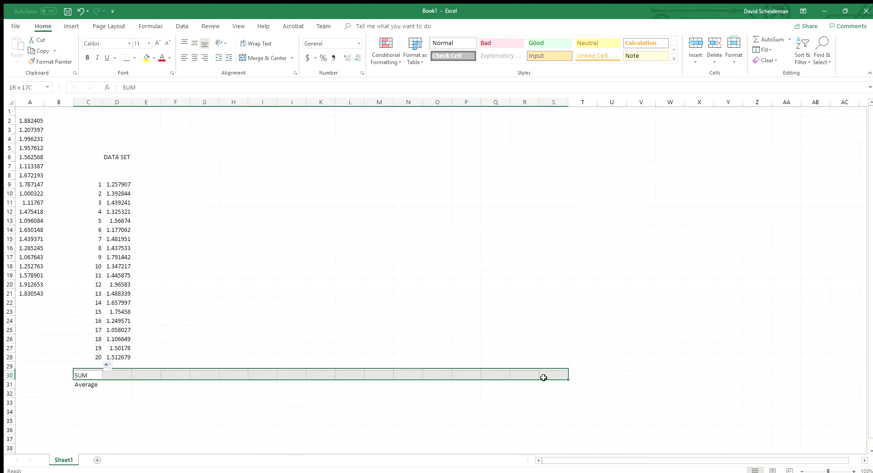
pyautogui.click(147, 58)
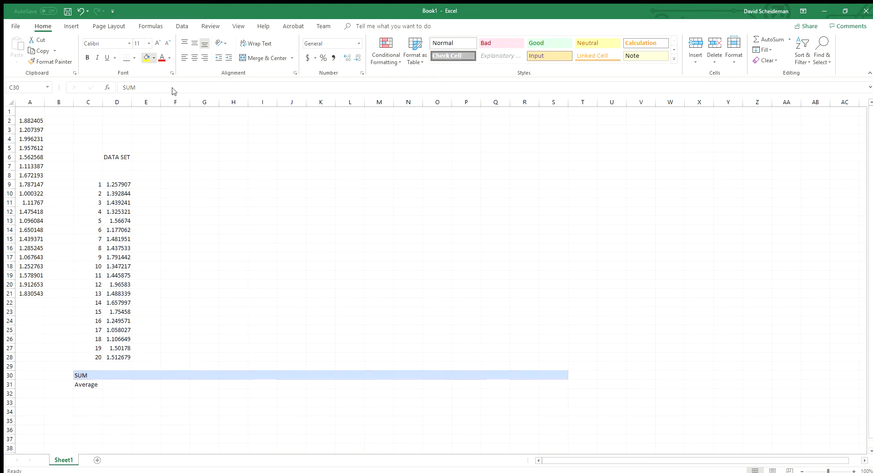
# Step: Shade the Average row from C31 to S31 with a yellow fill
pyautogui.click(89, 384)
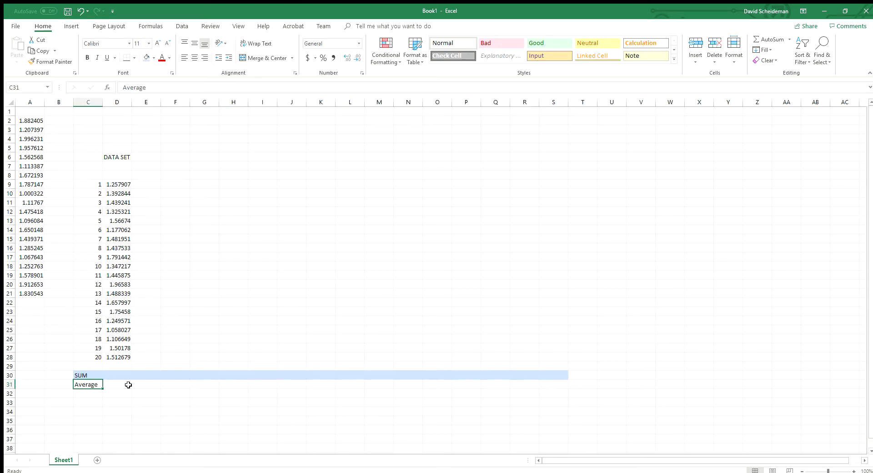
pyautogui.keyDown('shift'); pyautogui.click(554, 382); pyautogui.keyUp('shift')
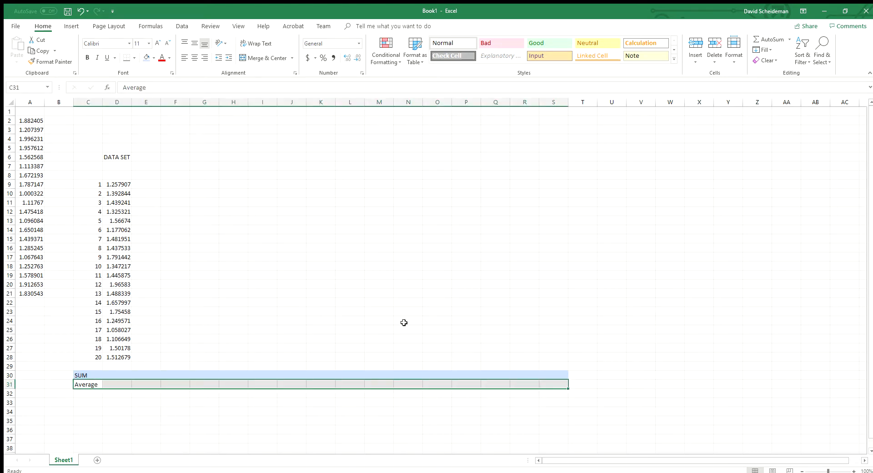
pyautogui.click(146, 59)
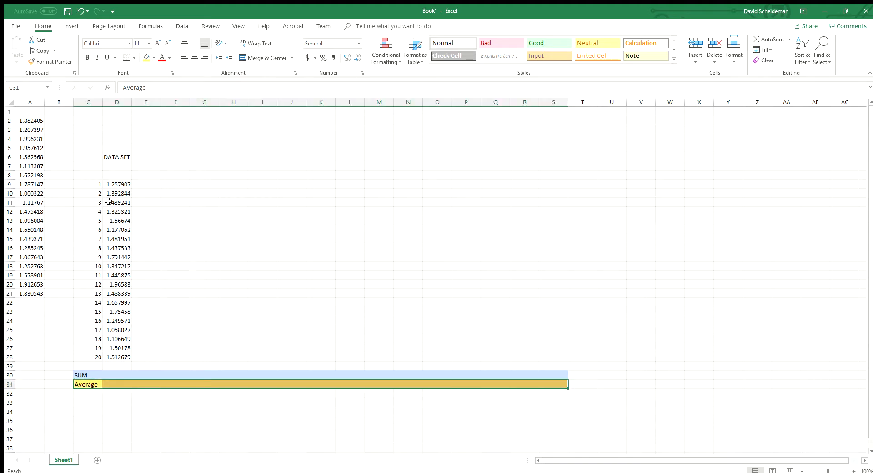
# Step: Enter the formula =SUM(D9:D28) in D30 to total the data set
pyautogui.click(118, 376)
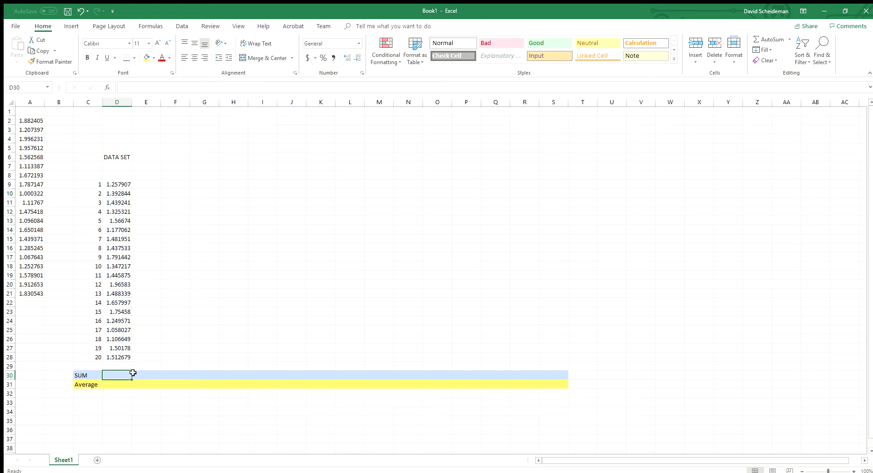
pyautogui.write('=SUM(')
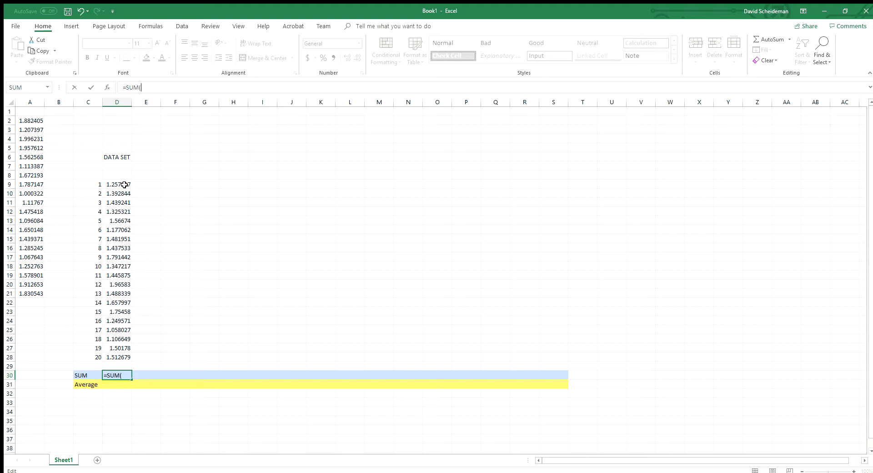
pyautogui.moveTo(124, 184); pyautogui.dragTo(123, 356)
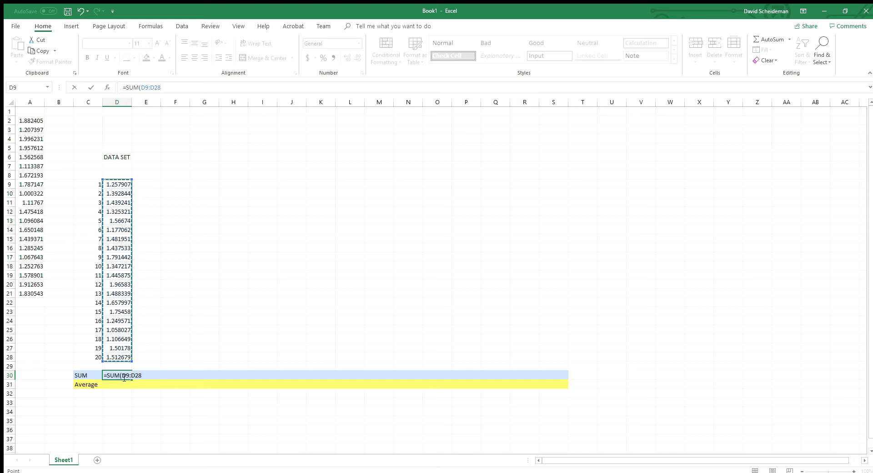
pyautogui.click(162, 86)
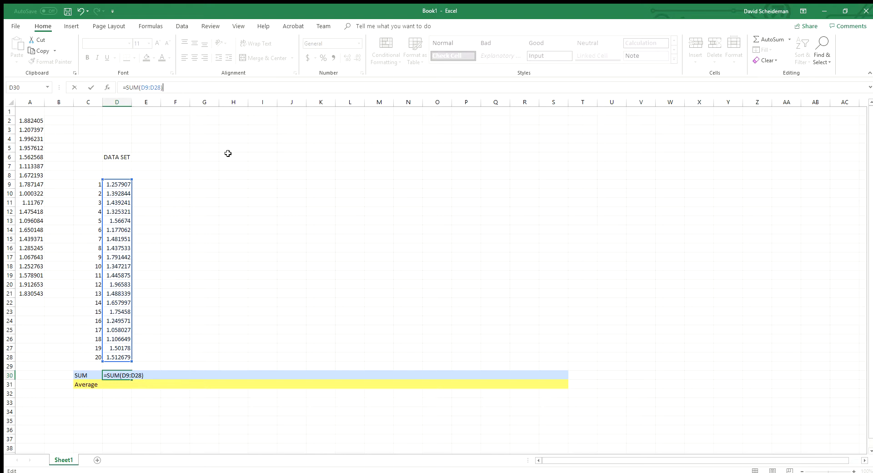
pyautogui.write(')')
pyautogui.press('Return')
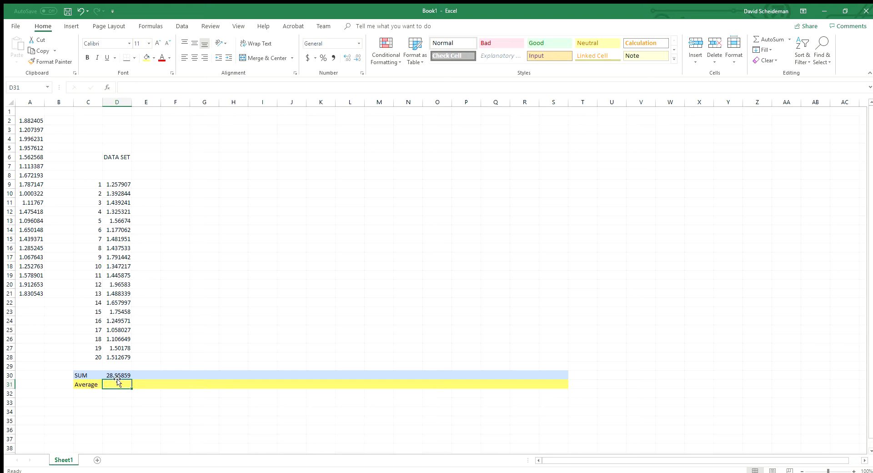
# Step: Enter the formula =(D30/20) in D31 to calculate the average of the data set
pyautogui.click(170, 90)
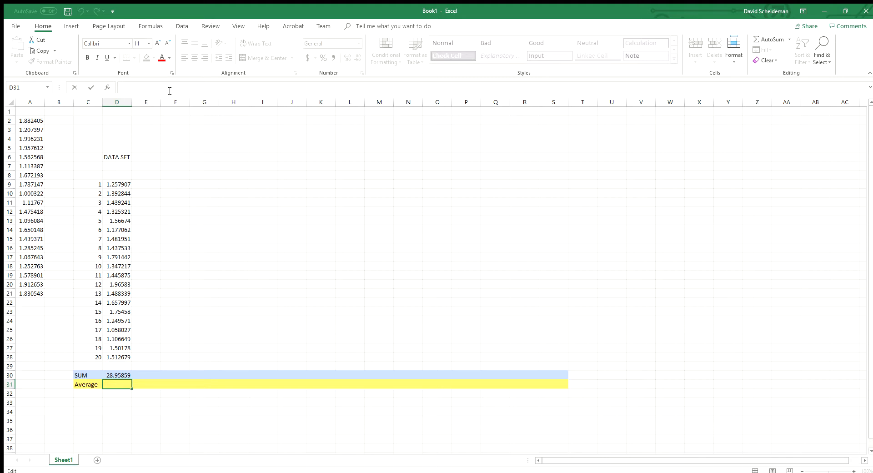
pyautogui.write('=')
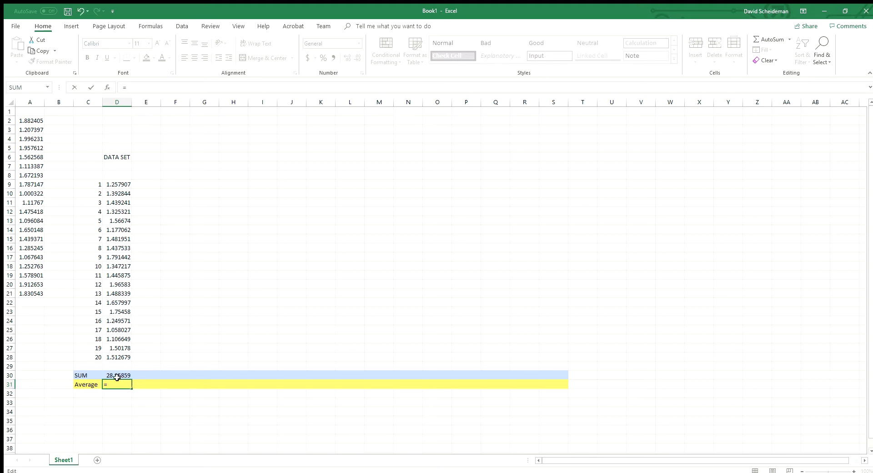
pyautogui.write('(')
pyautogui.click(116, 376)
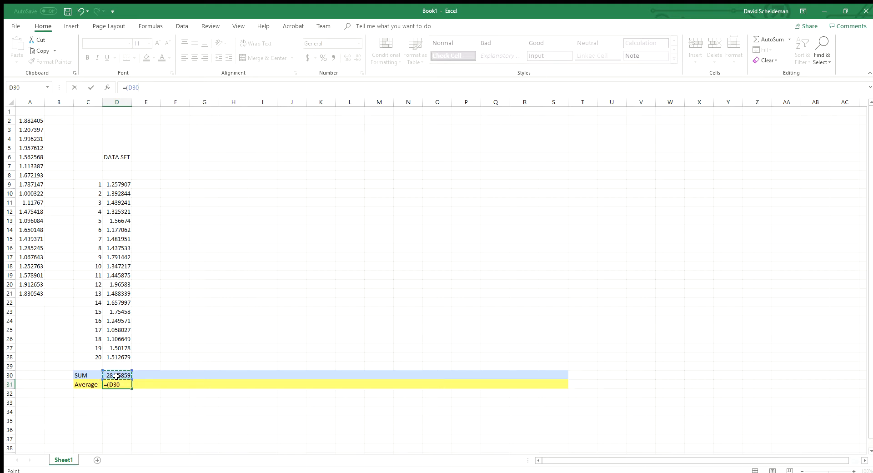
pyautogui.write('/')
pyautogui.write('20)')
pyautogui.press('Return')
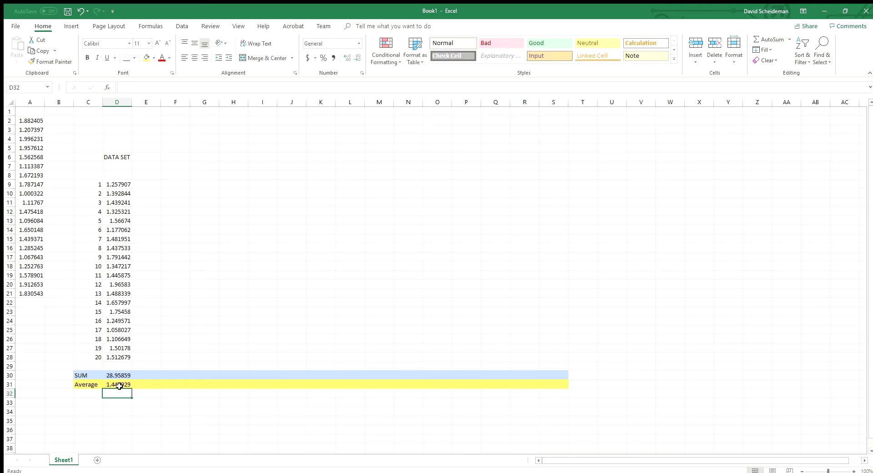
# Step: Fill the sum formula from D30 across to S30 and check the copied formulas in several columns
pyautogui.click(120, 376)
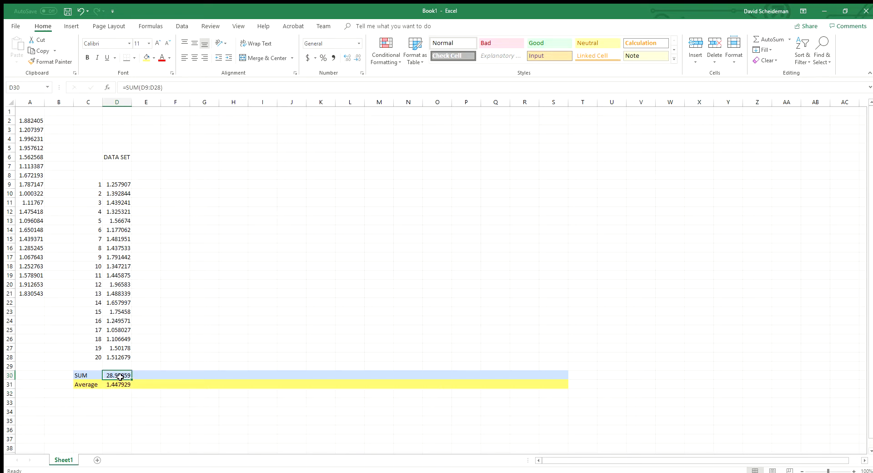
pyautogui.moveTo(131, 379); pyautogui.dragTo(567, 373)
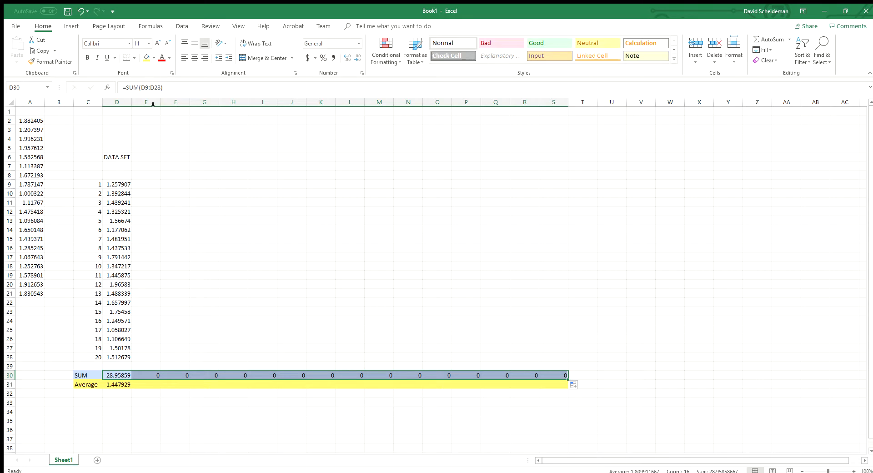
pyautogui.click(154, 374)
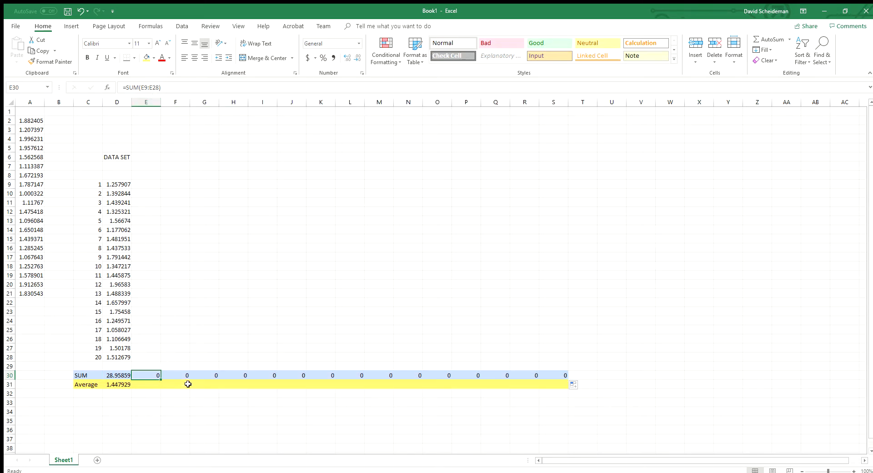
pyautogui.click(214, 377)
pyautogui.click(236, 376)
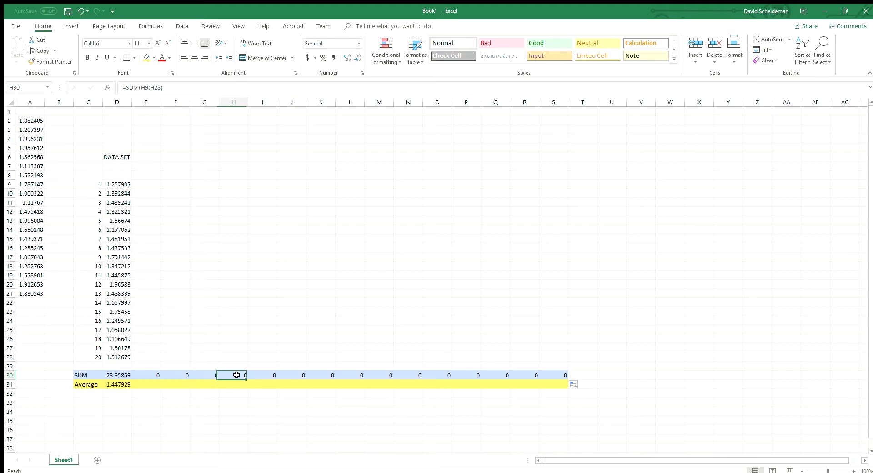
pyautogui.click(266, 376)
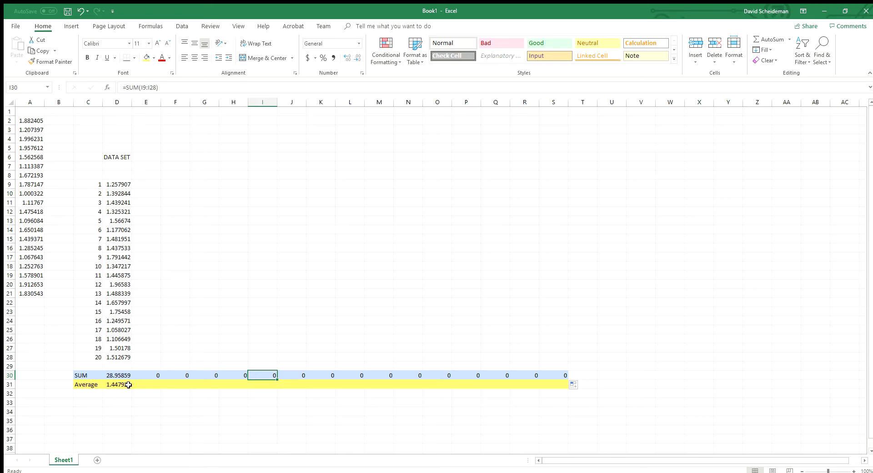
# Step: Fill the average formula from D31 across to S31 and check the copies in E31, F31 and G31
pyautogui.click(129, 385)
pyautogui.moveTo(133, 388); pyautogui.dragTo(565, 385)
pyautogui.click(153, 383)
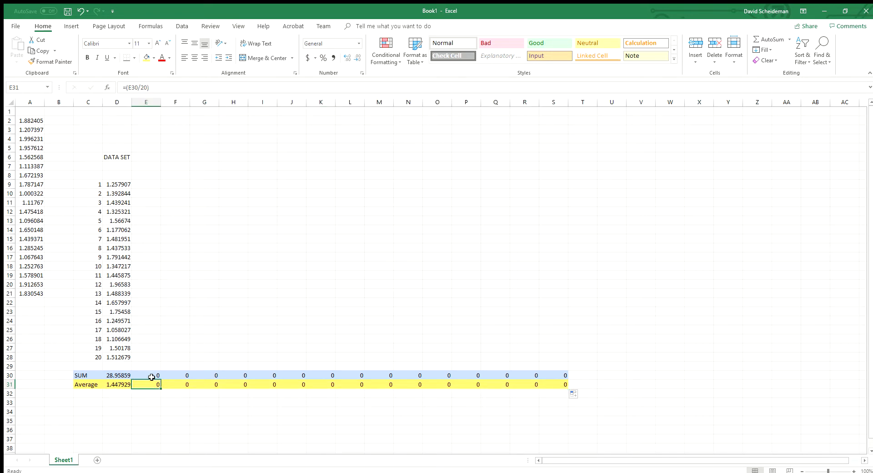
pyautogui.click(170, 384)
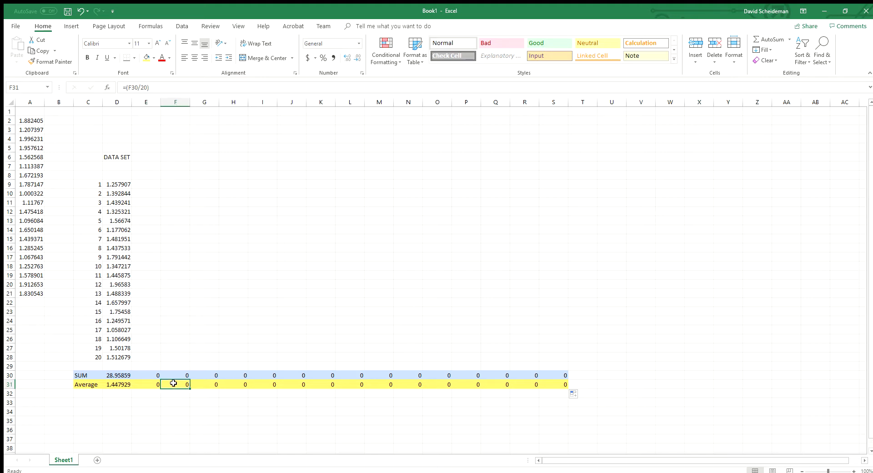
pyautogui.click(198, 385)
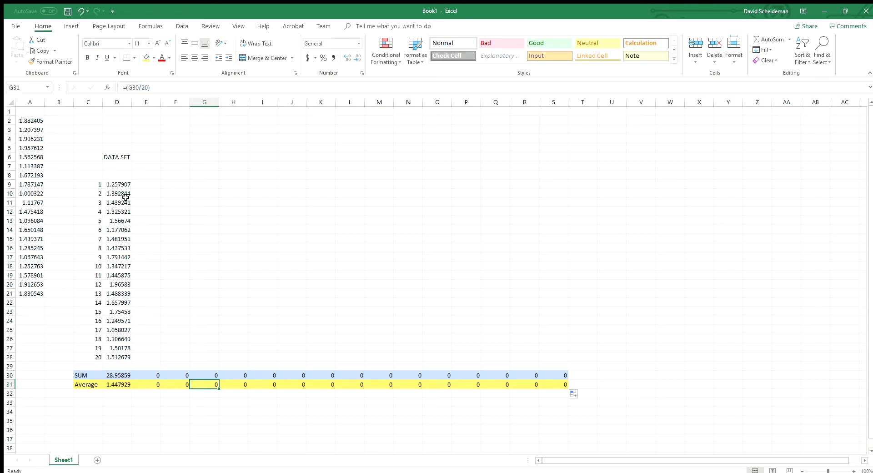
# Step: Add the heading "Difference" in E6 and widen column E slightly to fit it
pyautogui.click(146, 158)
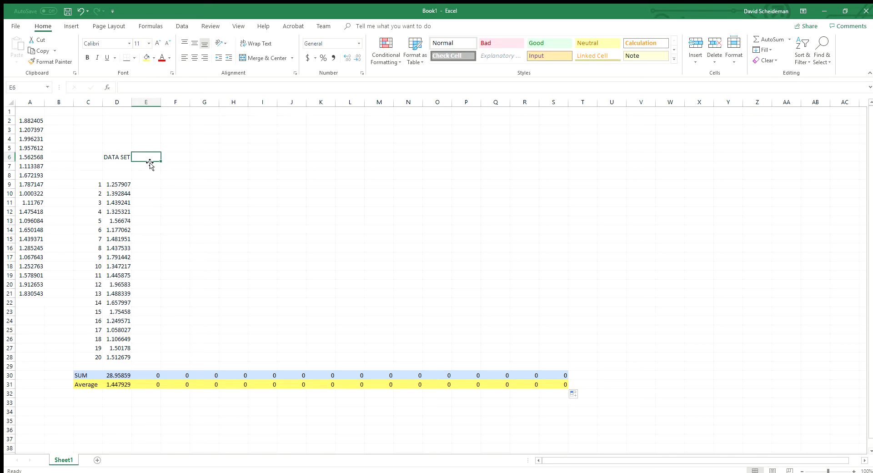
pyautogui.write('Differ')
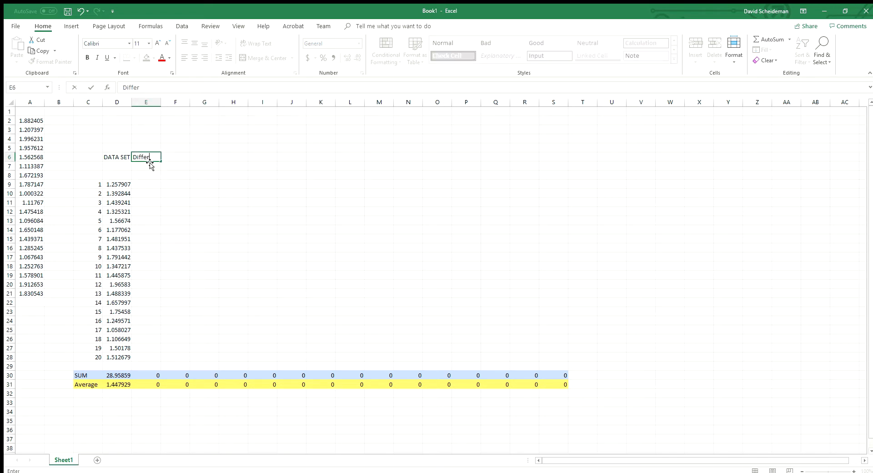
pyautogui.write('ence')
pyautogui.click(158, 104)
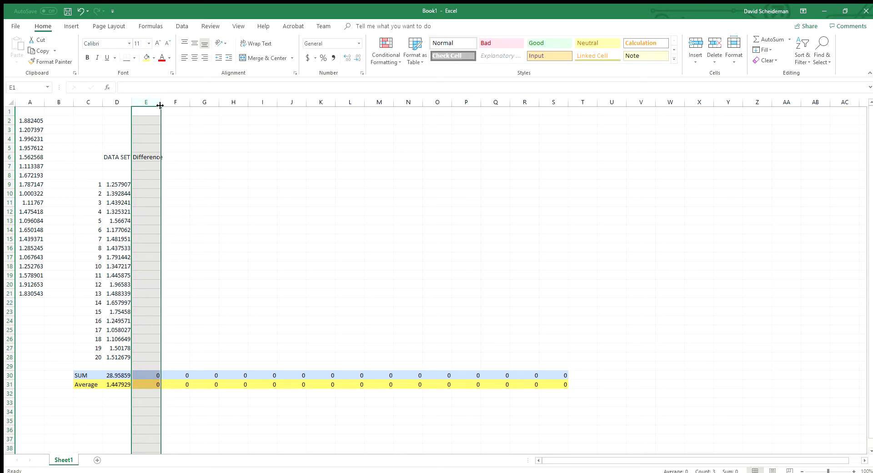
pyautogui.moveTo(160, 104); pyautogui.dragTo(166, 105)
pyautogui.click(173, 129)
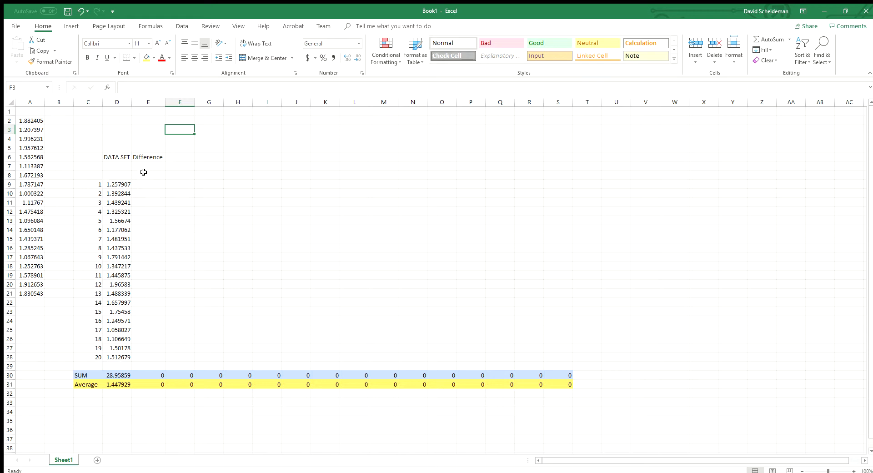
# Step: Enter the formula =(D9-D31) in E9 to subtract the average from the first data value
pyautogui.click(143, 186)
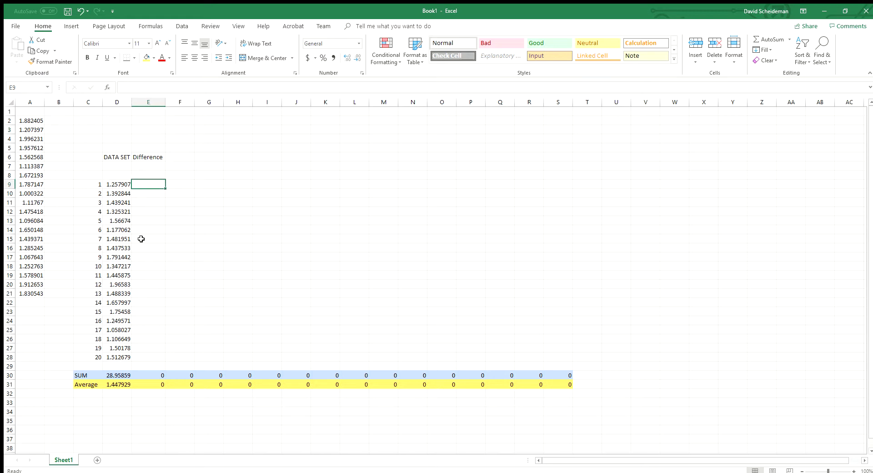
pyautogui.click(117, 384)
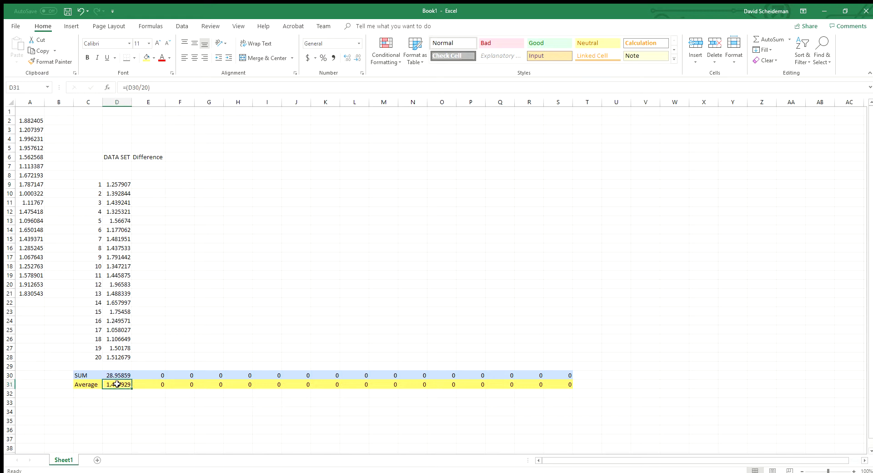
pyautogui.click(145, 183)
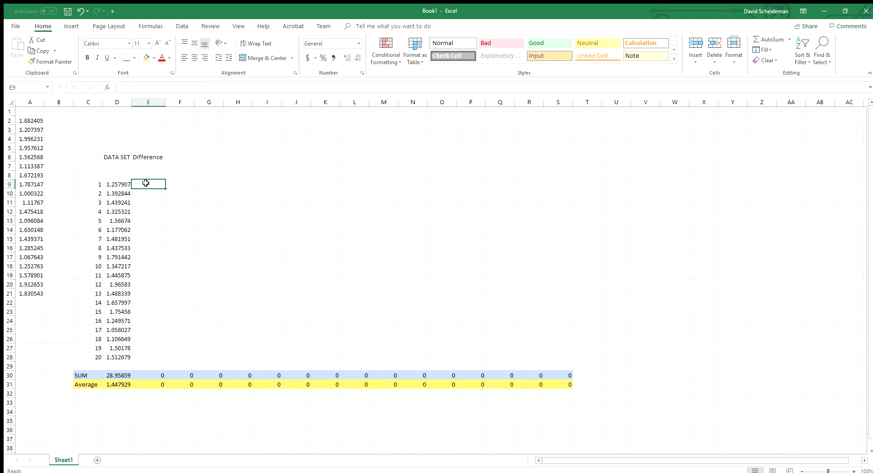
pyautogui.write('=')
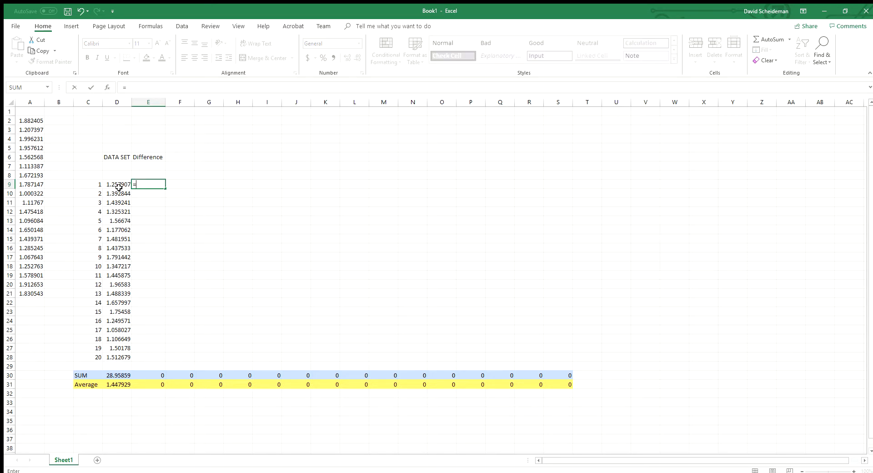
pyautogui.write('(')
pyautogui.click(112, 186)
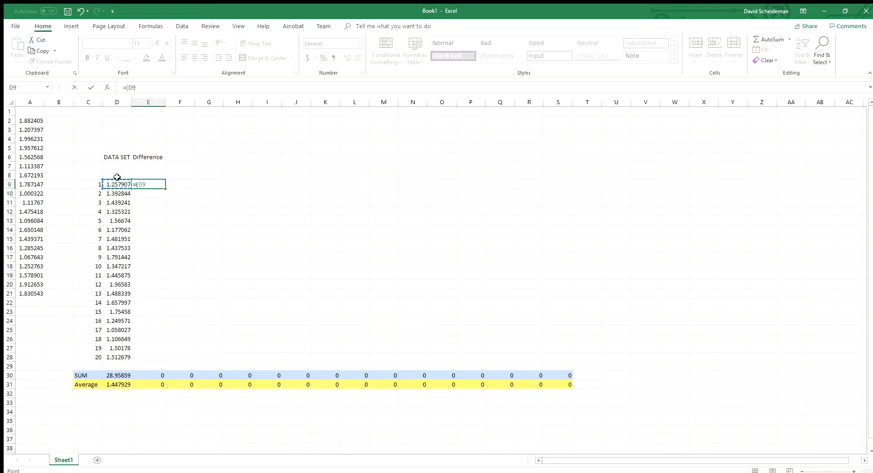
pyautogui.write('-')
pyautogui.click(116, 384)
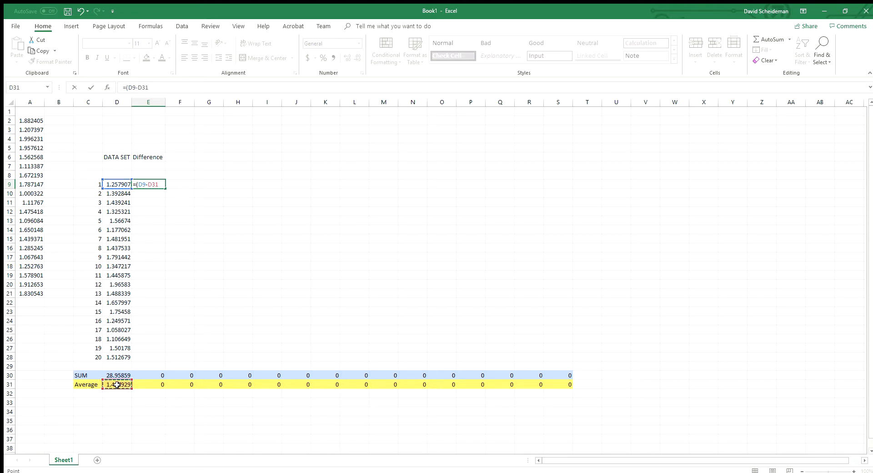
pyautogui.write(')')
pyautogui.press('Return')
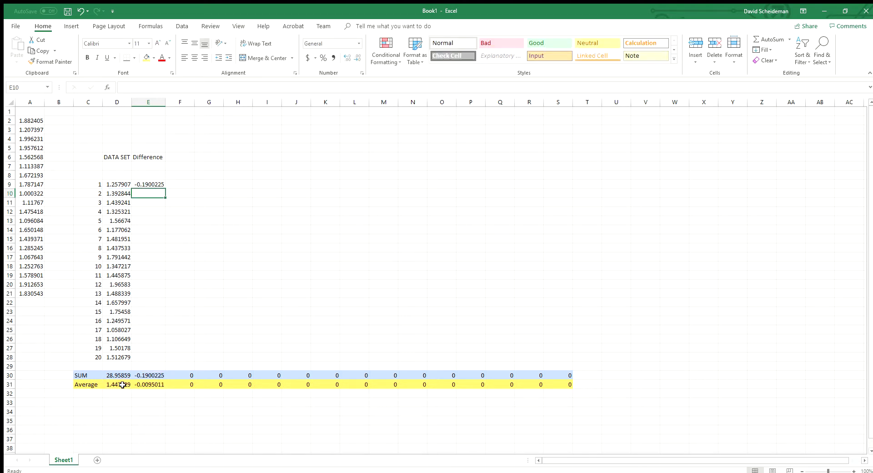
# Step: Make the average reference absolute by changing the E9 formula to =(D9-$D$31), and fill it down to E28
pyautogui.click(148, 184)
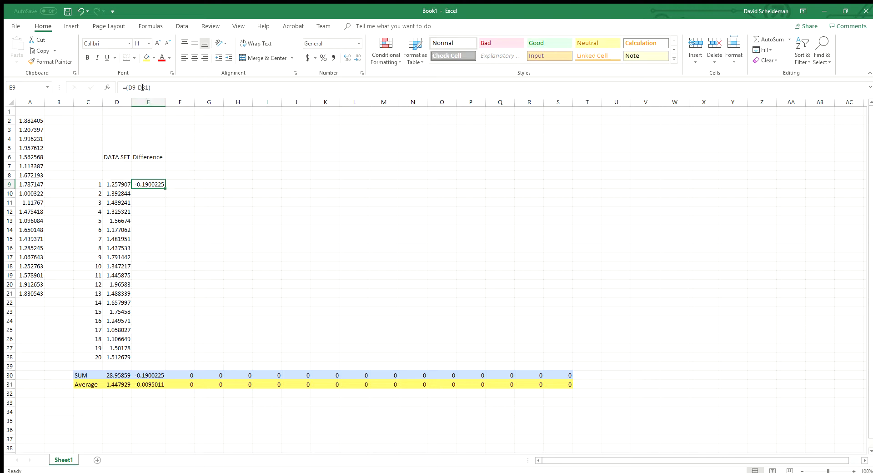
pyautogui.click(116, 381)
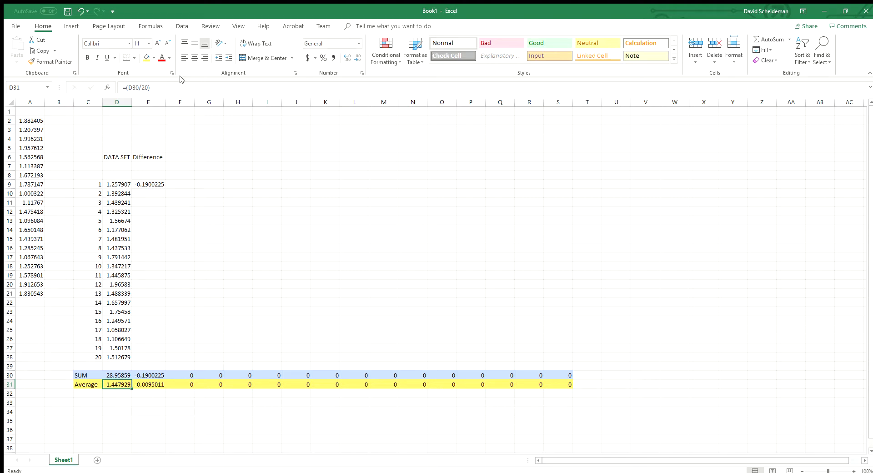
pyautogui.click(152, 183)
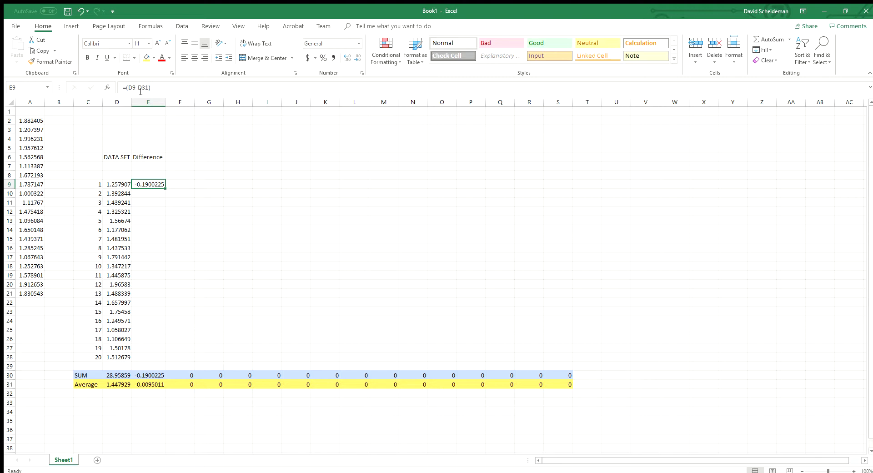
pyautogui.click(139, 88)
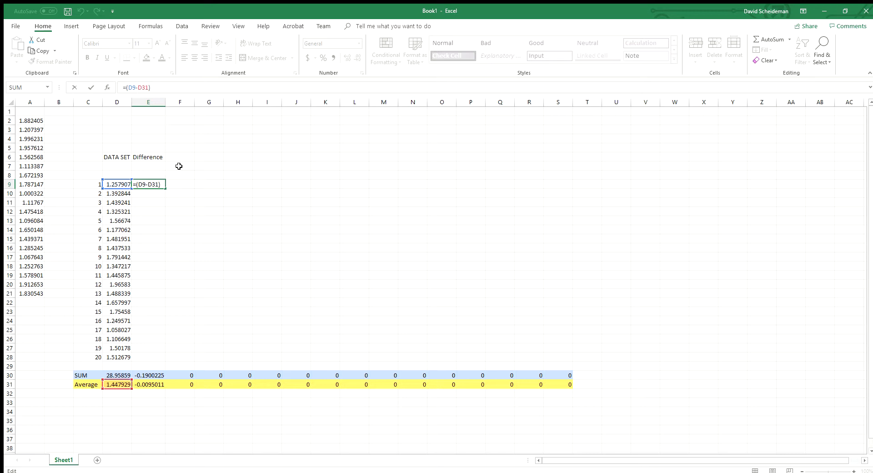
pyautogui.write('$')
pyautogui.click(146, 87)
pyautogui.write('$')
pyautogui.click(182, 185)
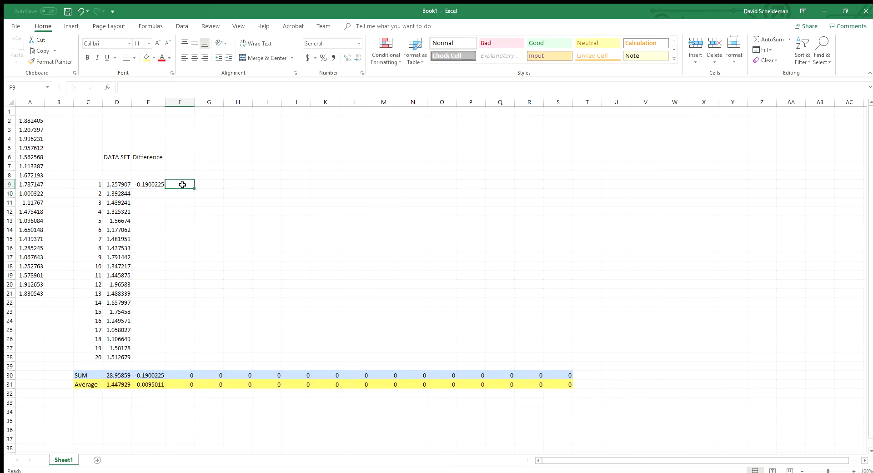
pyautogui.click(155, 185)
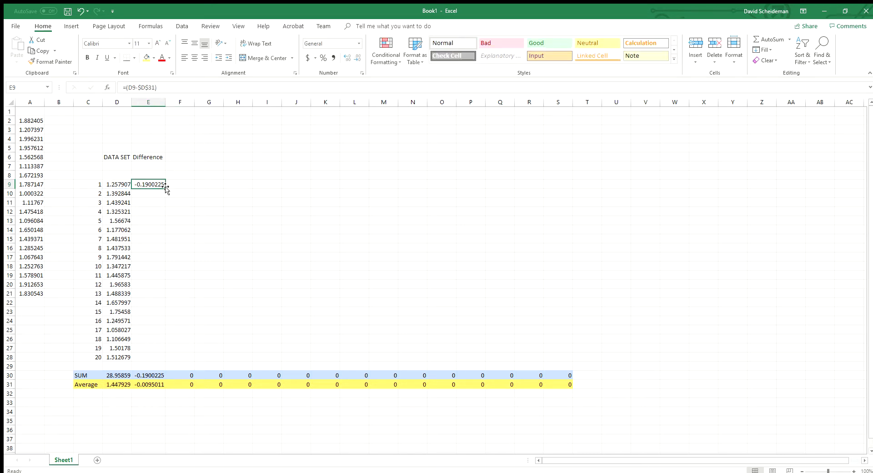
pyautogui.moveTo(165, 187); pyautogui.dragTo(158, 358)
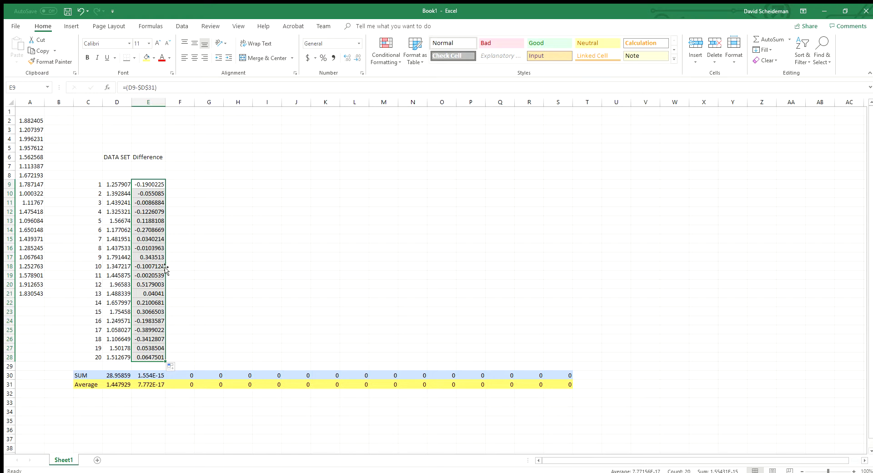
# Step: Examine the copied difference formulas down column E and the sum and average formulas in E30 and E31
pyautogui.click(155, 193)
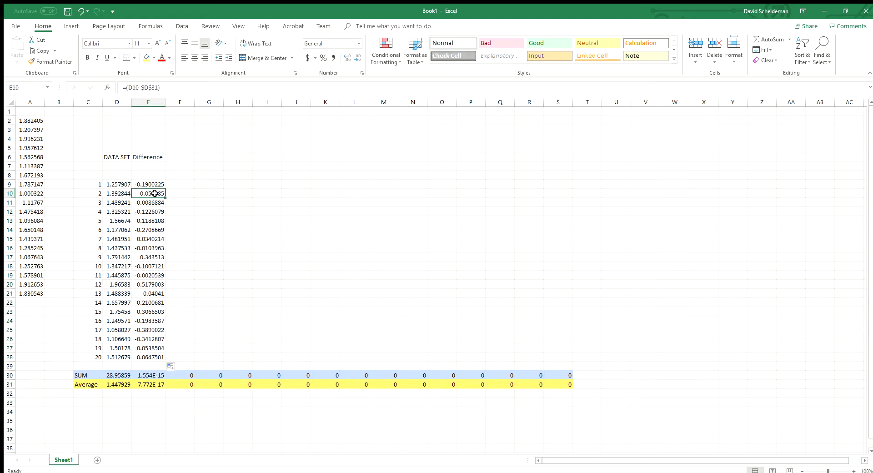
pyautogui.click(155, 205)
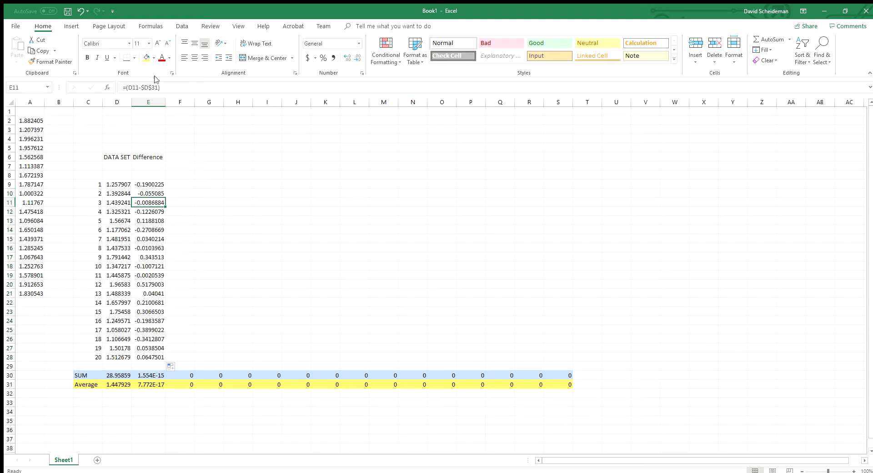
pyautogui.press('Down')
pyautogui.press('Down')
pyautogui.press('Down')
pyautogui.press('Down')
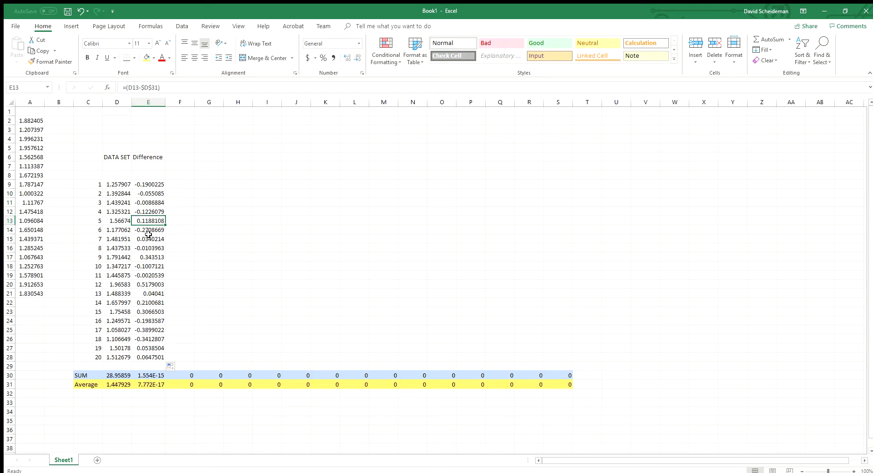
pyautogui.press('Down')
pyautogui.press('Down')
pyautogui.press('Down')
pyautogui.press('Down')
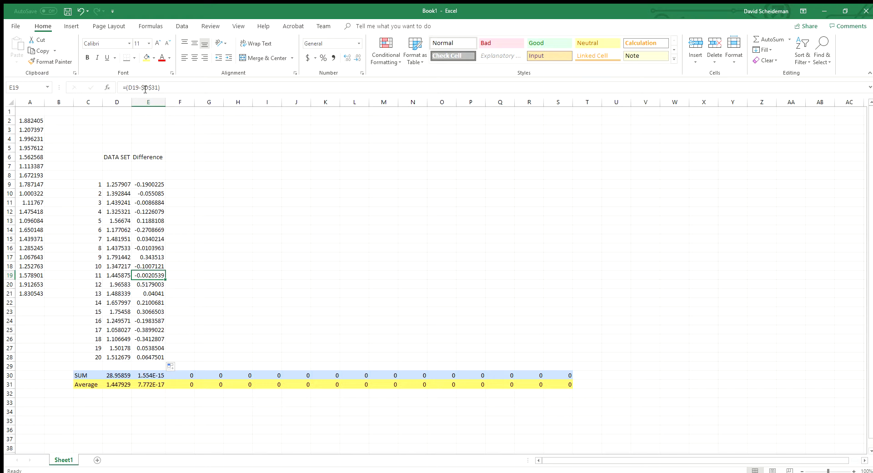
pyautogui.click(145, 191)
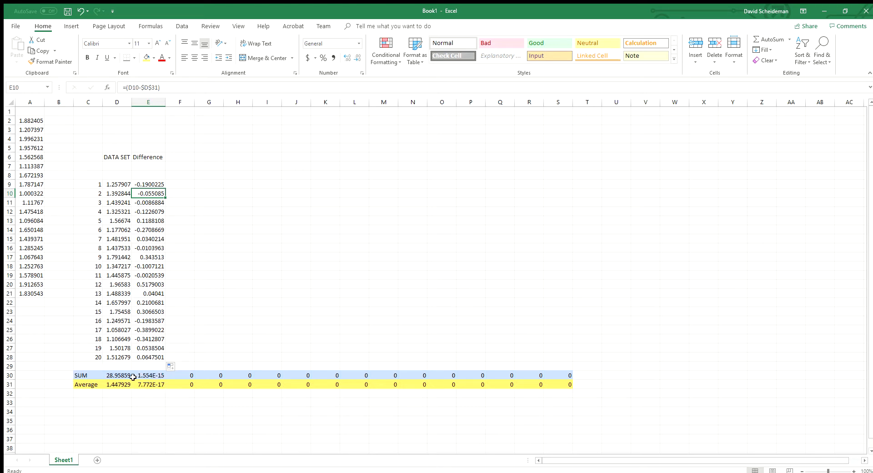
pyautogui.click(151, 374)
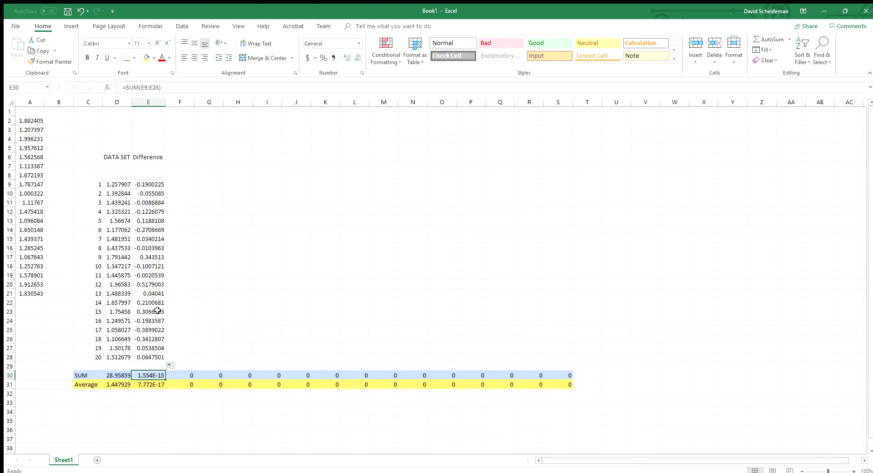
pyautogui.click(145, 384)
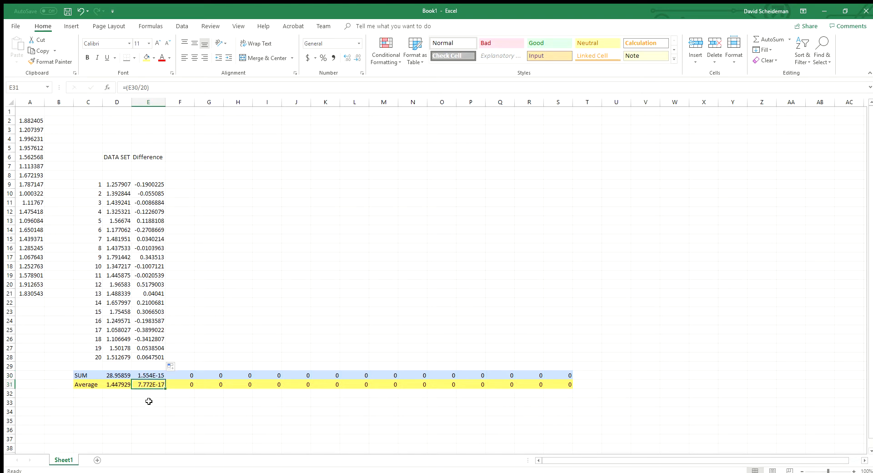
pyautogui.click(155, 375)
# Step: Add the heading "d^2" in F6 for the squared differences
pyautogui.click(172, 157)
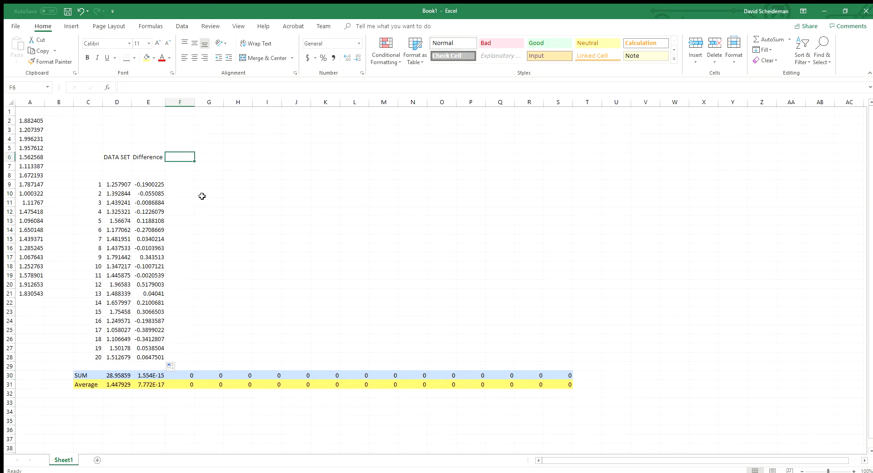
pyautogui.write('d^2')
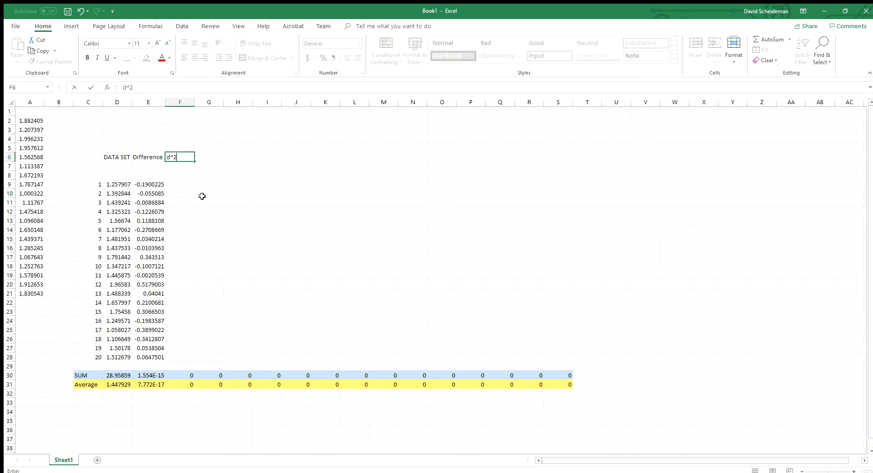
pyautogui.press('Return')
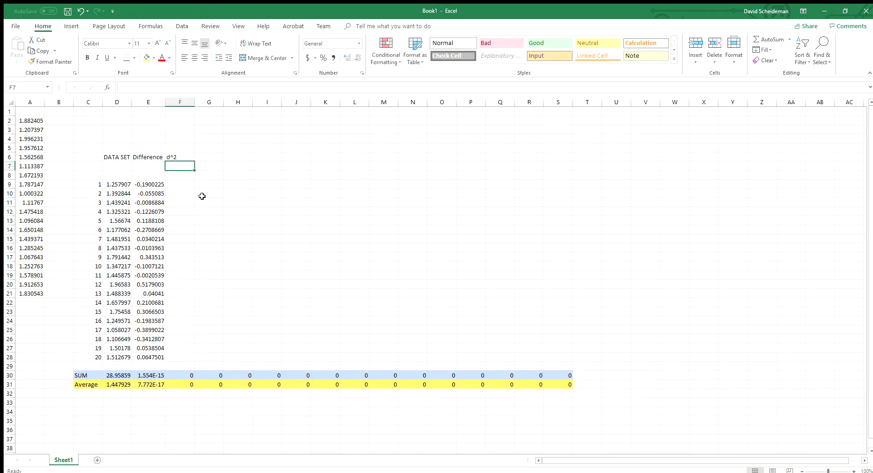
pyautogui.click(178, 157)
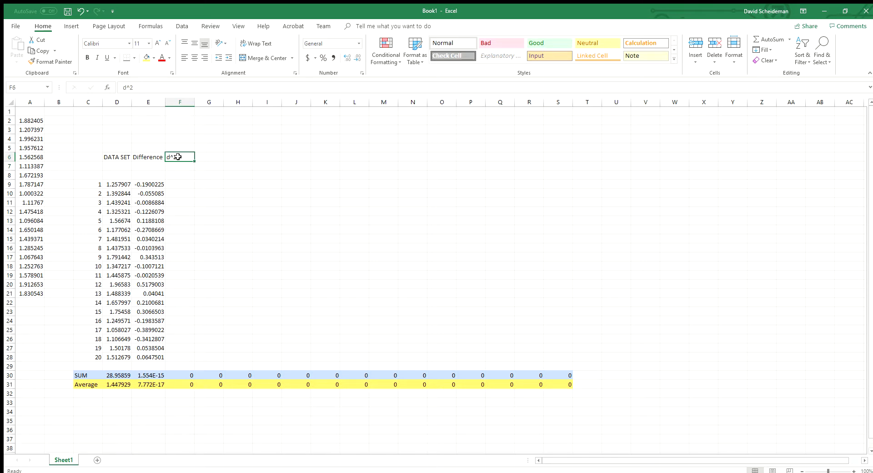
# Step: Enter the formula =(E9^2) in F9 to square the first difference
pyautogui.click(178, 183)
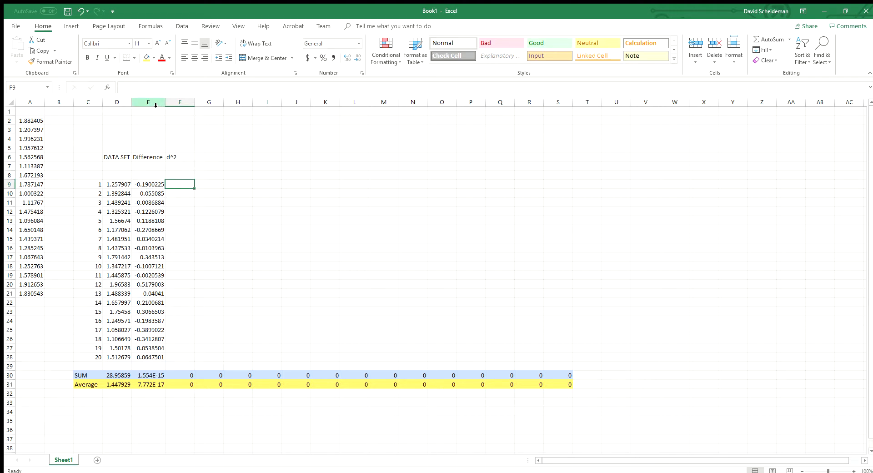
pyautogui.write('=(')
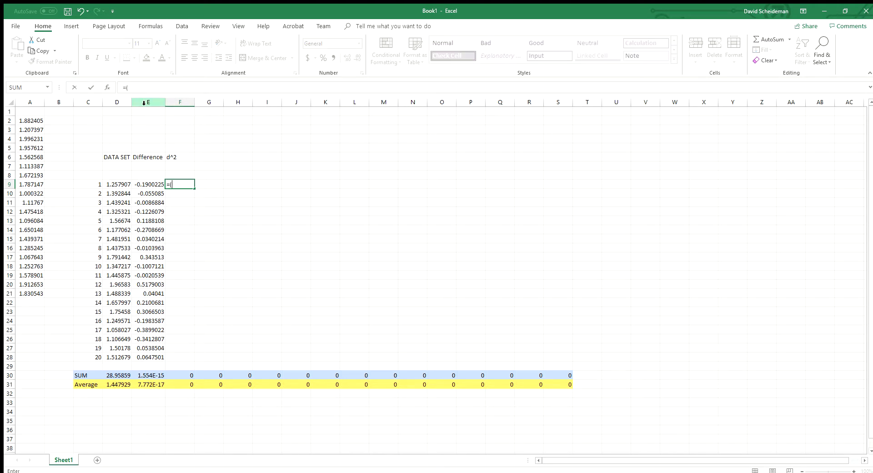
pyautogui.click(155, 185)
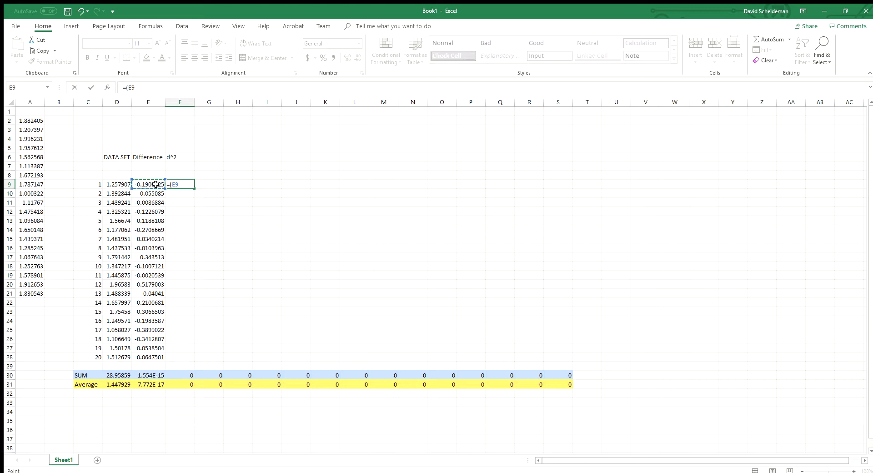
pyautogui.write('^')
pyautogui.write('2)')
pyautogui.press('Return')
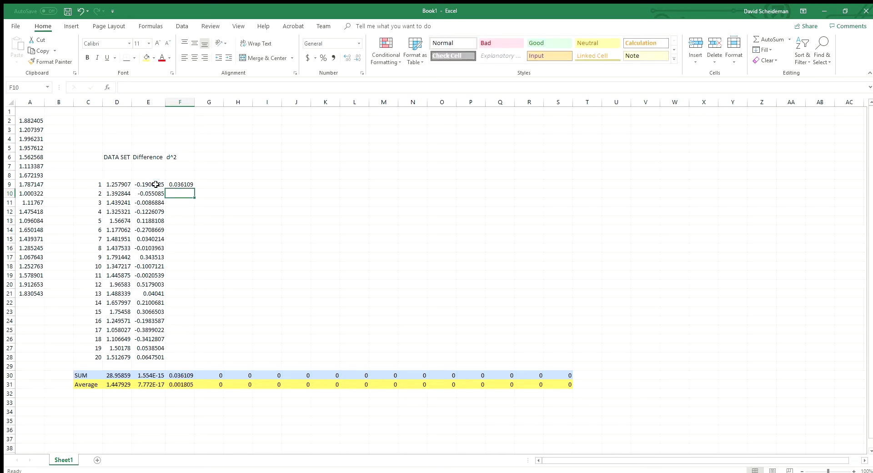
# Step: Fill the squared-difference formula from F9 down to F28 and check the sum formula in F30
pyautogui.click(187, 184)
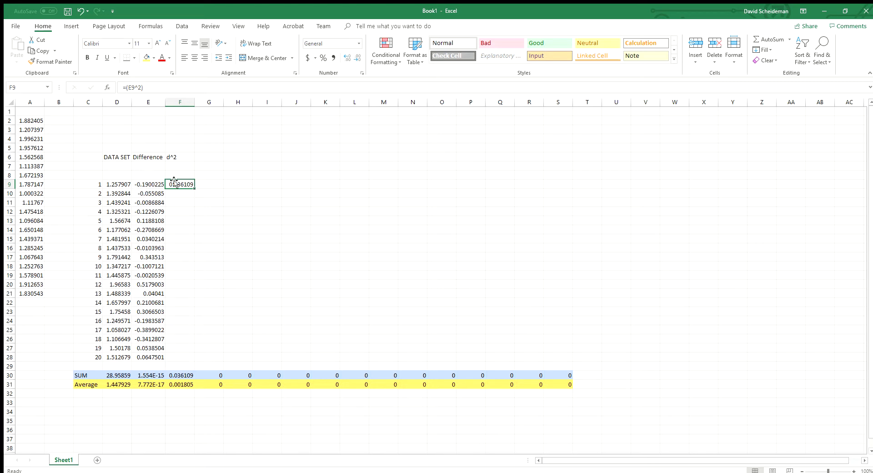
pyautogui.moveTo(194, 187); pyautogui.dragTo(196, 360)
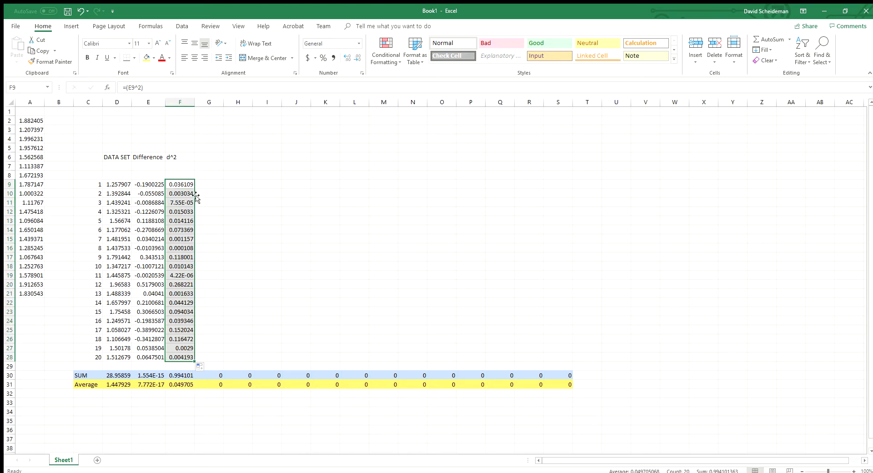
pyautogui.click(184, 376)
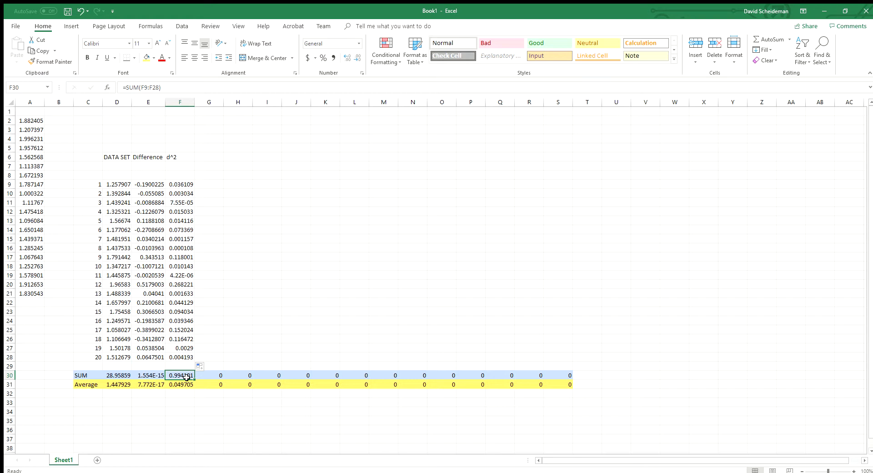
pyautogui.click(210, 160)
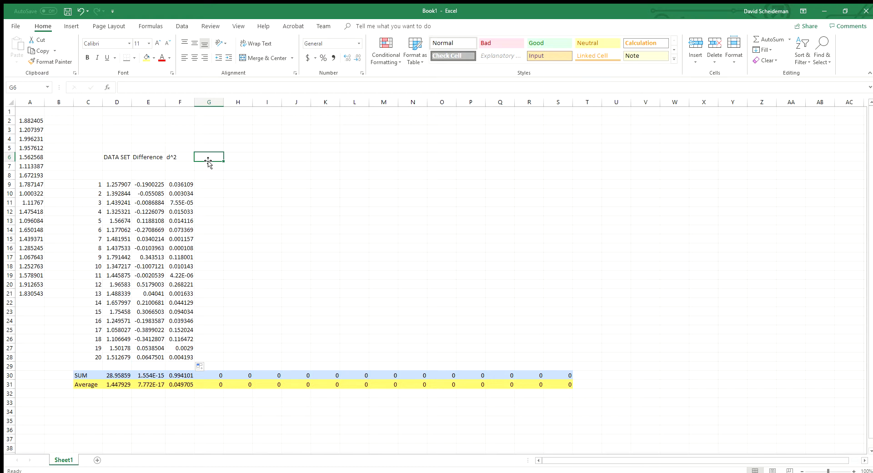
pyautogui.press('F2')
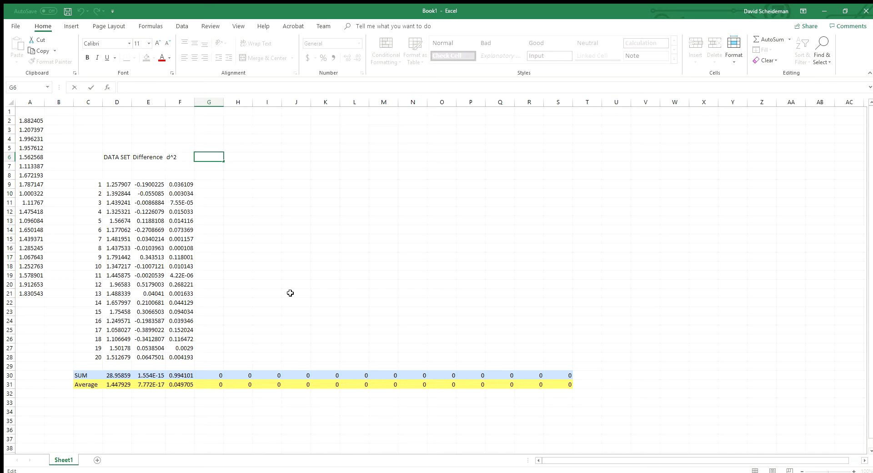
pyautogui.write('=(')
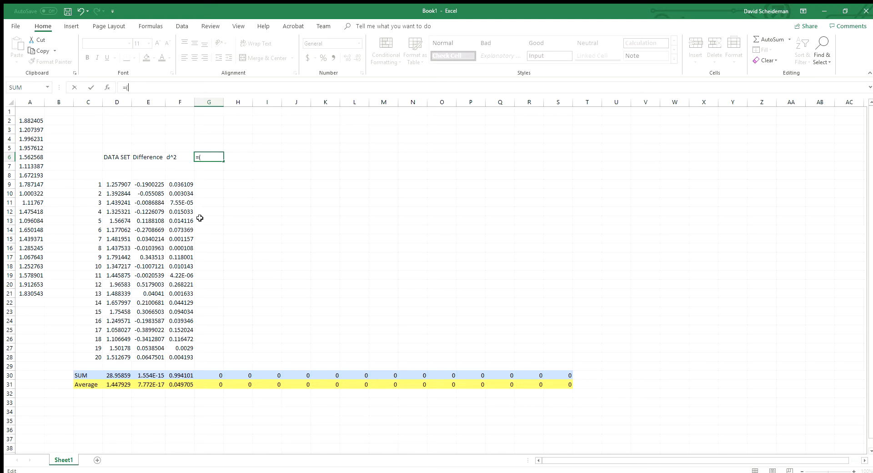
pyautogui.click(123, 184)
pyautogui.click(222, 165)
pyautogui.press('F2')
pyautogui.press('Escape')
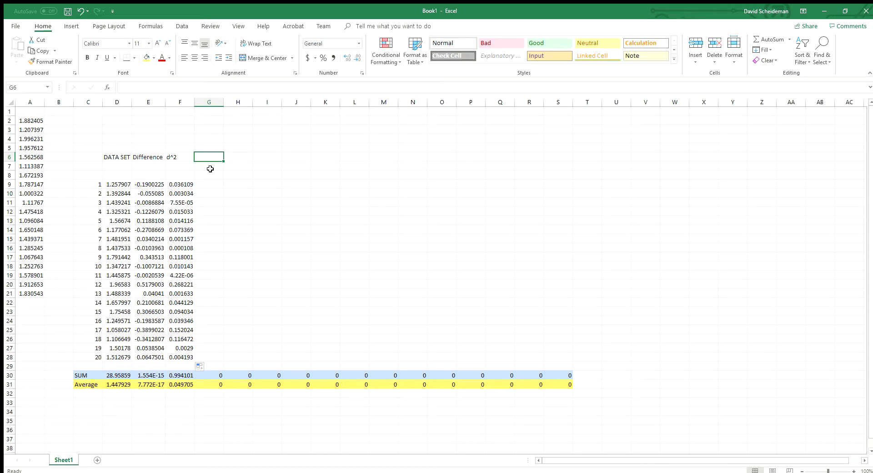
# Step: Add the heading "formulae" in G6 for a new calculated column
pyautogui.write('formule')
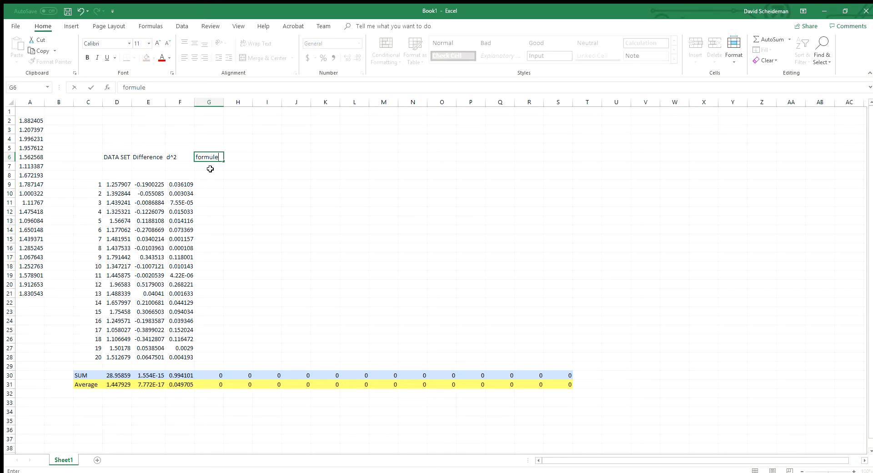
pyautogui.press('BackSpace')
pyautogui.write('ae')
# Step: Enter the formula =(D9*1.5-1)^2 in G9, based on the first data value
pyautogui.click(218, 186)
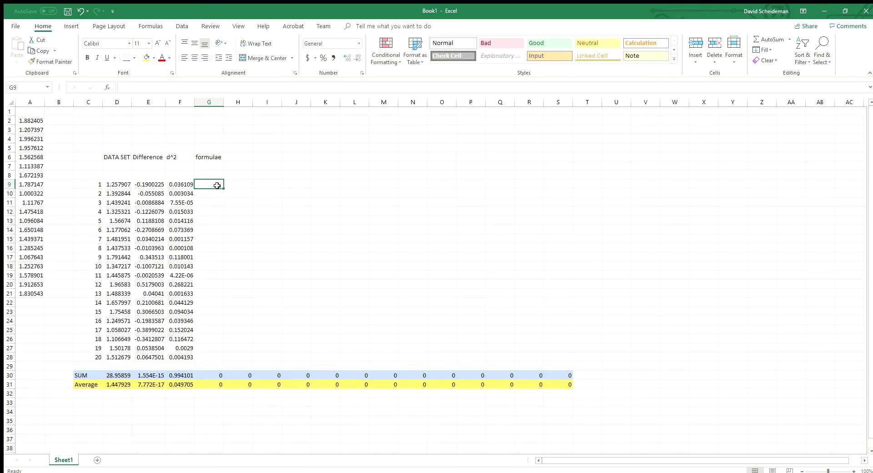
pyautogui.write('=')
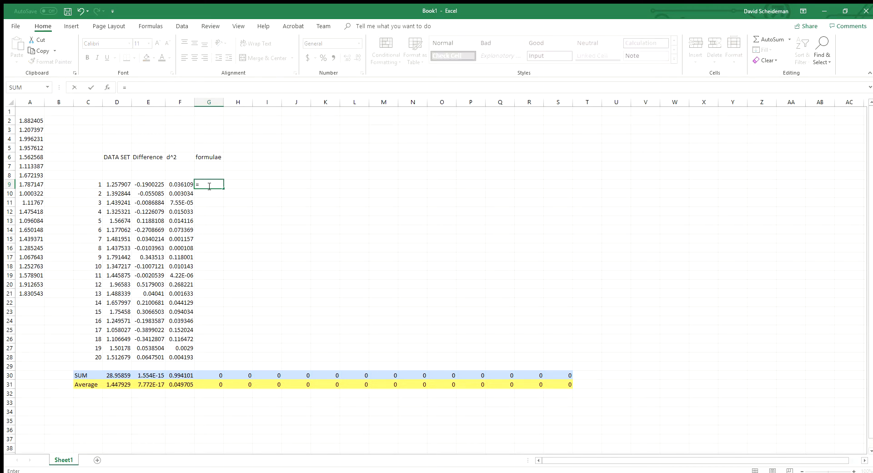
pyautogui.write('(')
pyautogui.click(119, 184)
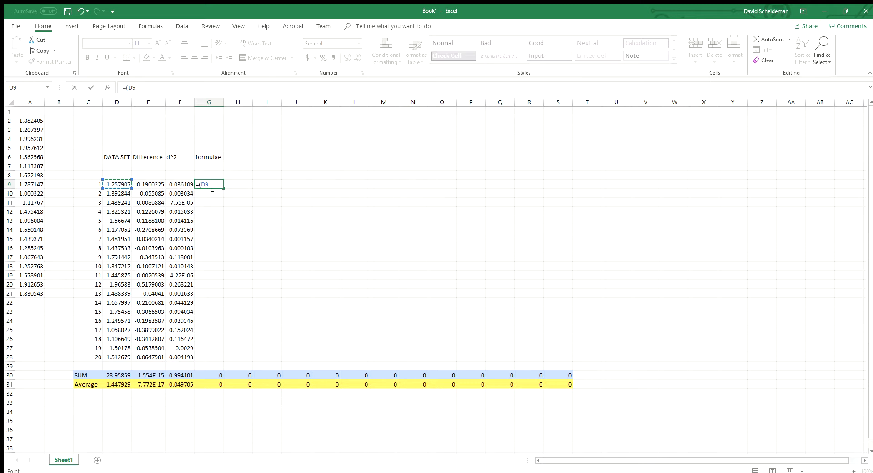
pyautogui.write('*1.5')
pyautogui.write('1')
pyautogui.write(')^2')
pyautogui.press('Return')
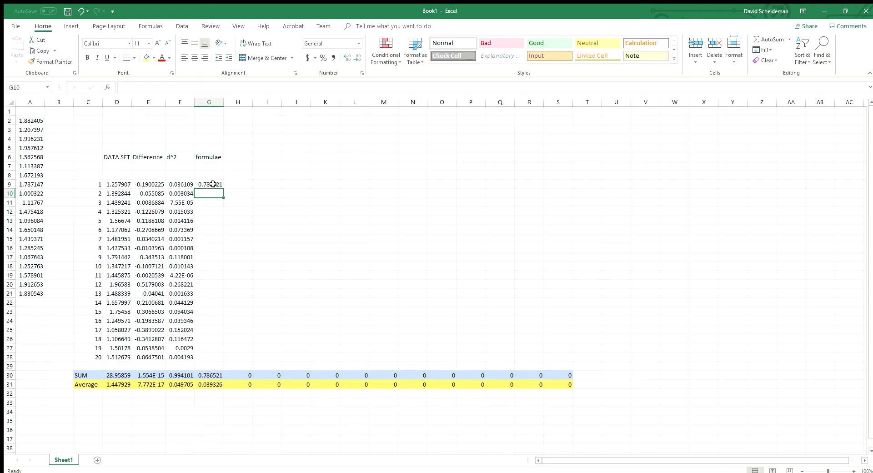
# Step: Fill the formula from G9 down to G28
pyautogui.click(210, 184)
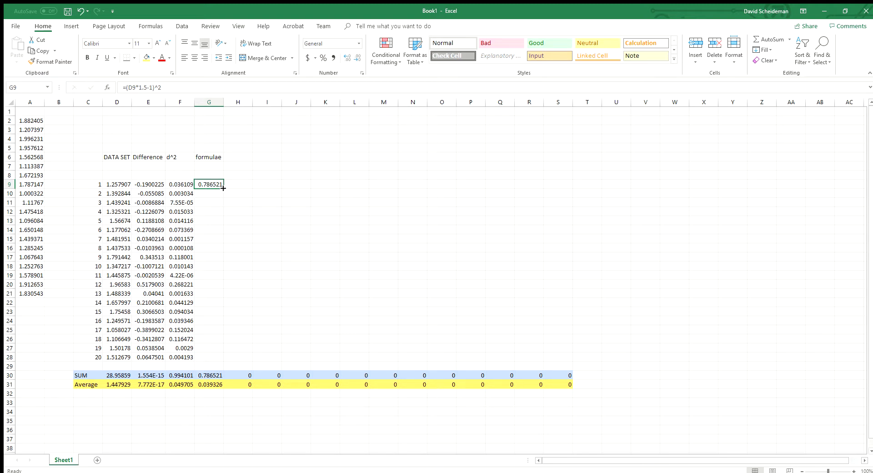
pyautogui.moveTo(222, 187); pyautogui.dragTo(223, 361)
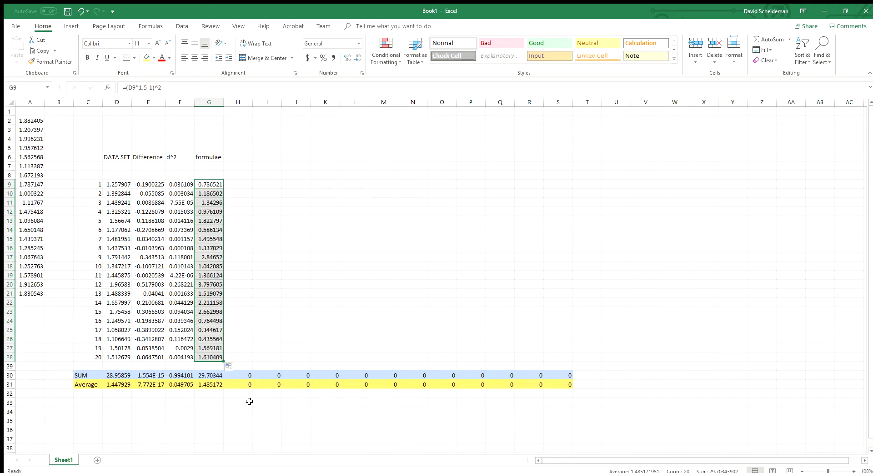
pyautogui.click(243, 311)
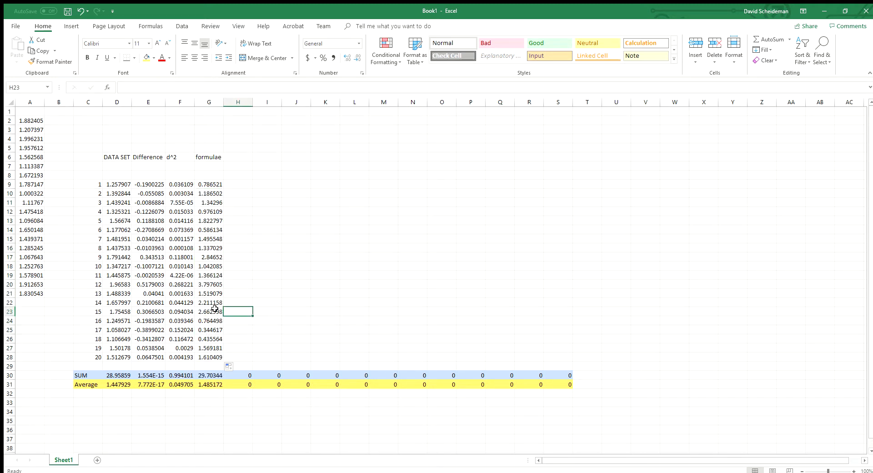
# Step: Examine the contents and formulas of D9 to G9, the average formula in D31, and the row numbering in column C
pyautogui.click(211, 186)
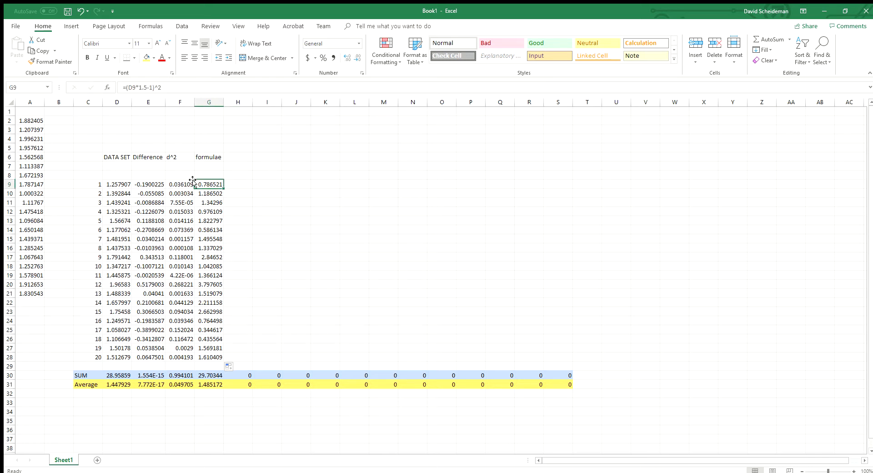
pyautogui.click(116, 184)
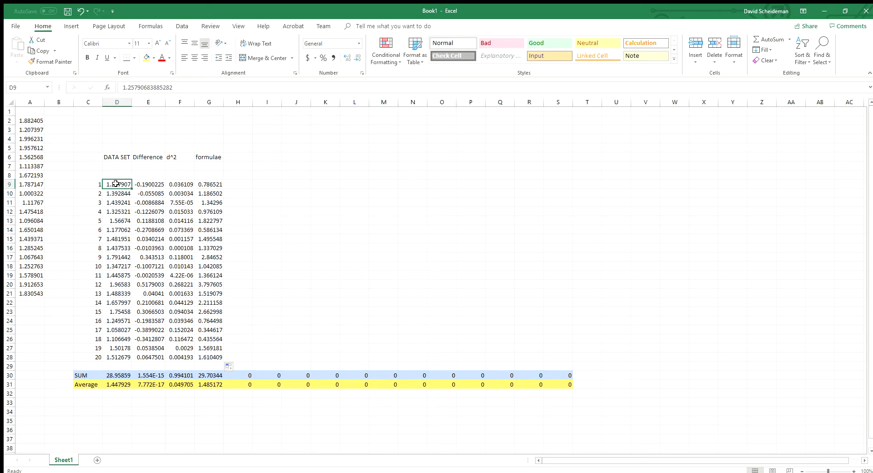
pyautogui.click(156, 187)
pyautogui.click(127, 187)
pyautogui.click(179, 187)
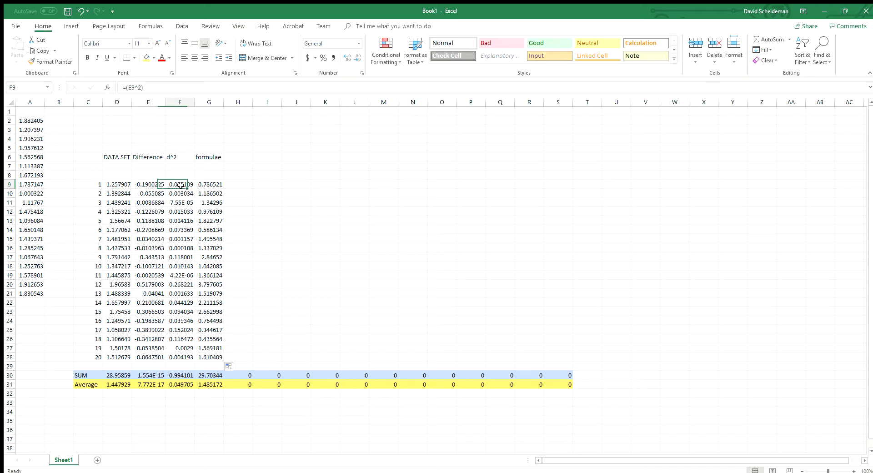
pyautogui.click(160, 187)
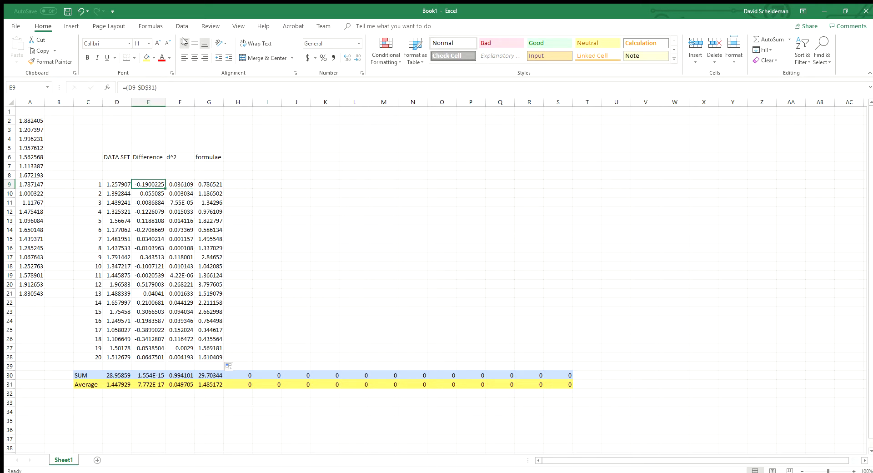
pyautogui.click(117, 385)
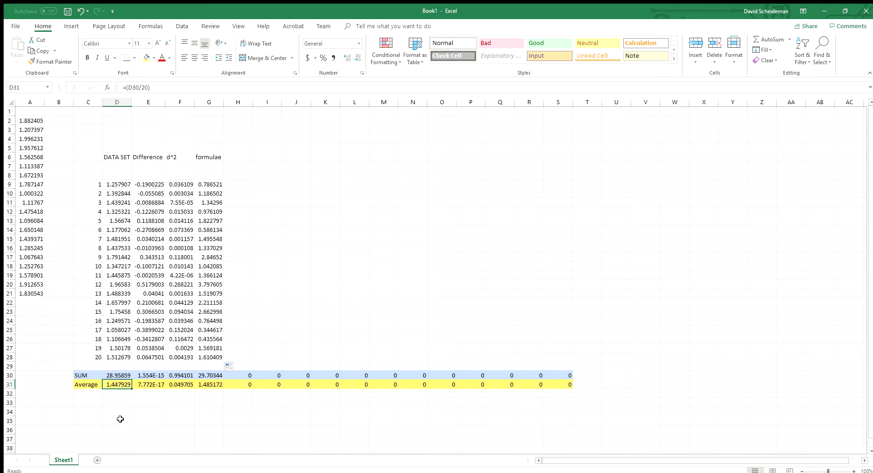
pyautogui.click(156, 187)
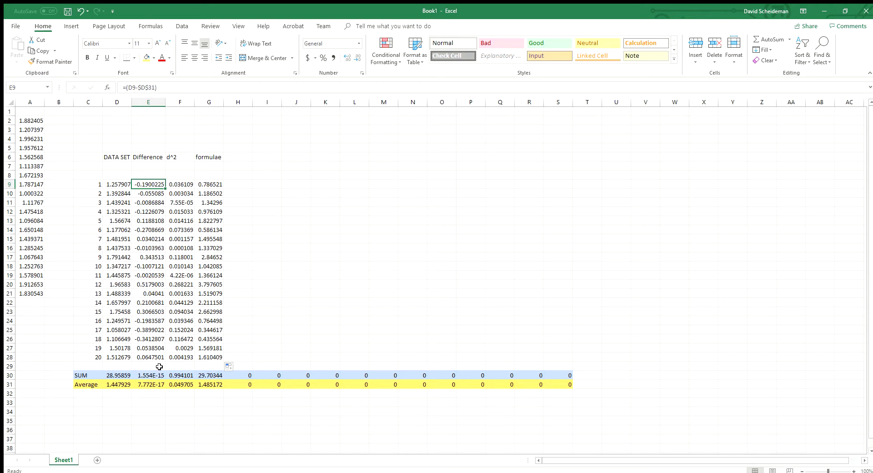
pyautogui.click(97, 186)
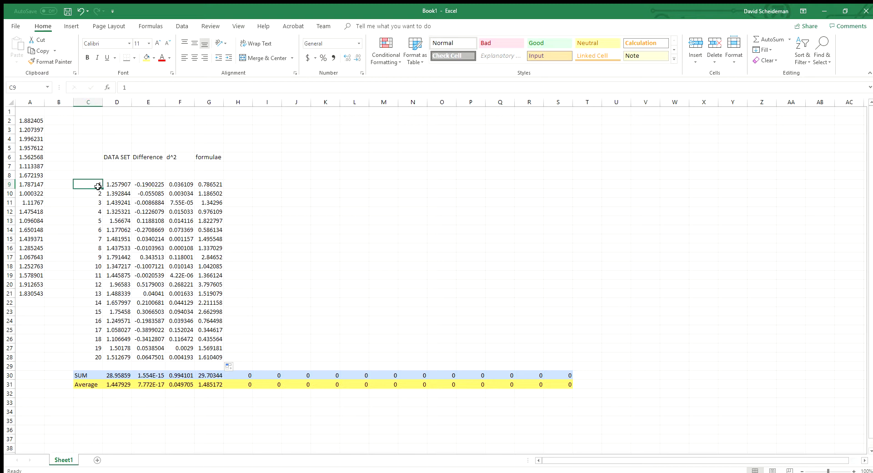
pyautogui.click(97, 196)
pyautogui.click(96, 207)
pyautogui.click(95, 229)
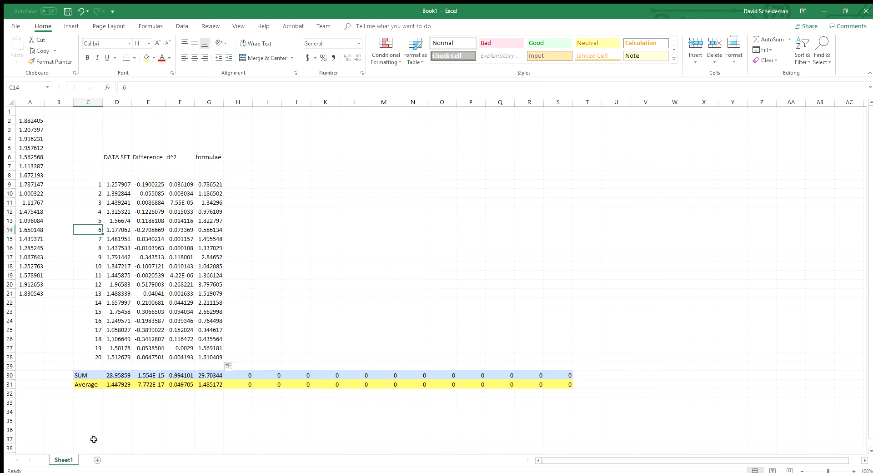
# Step: Enter 2 in I10 and 4 in I11 as the start of a number series
pyautogui.click(268, 191)
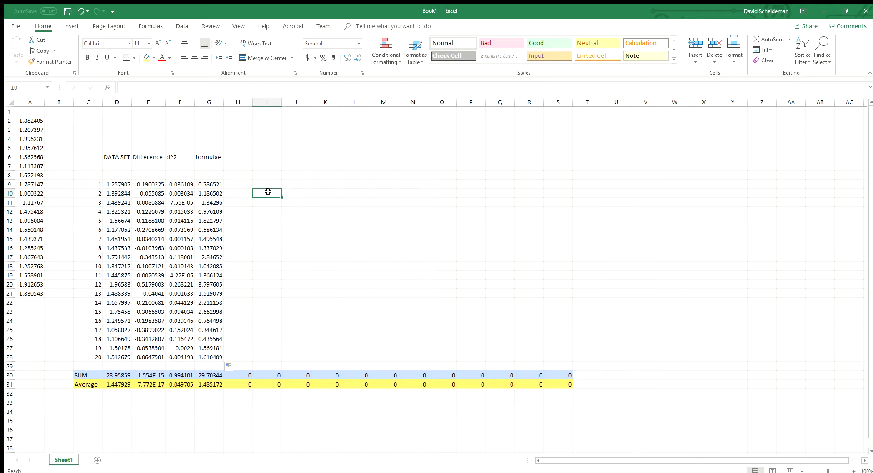
pyautogui.write('2')
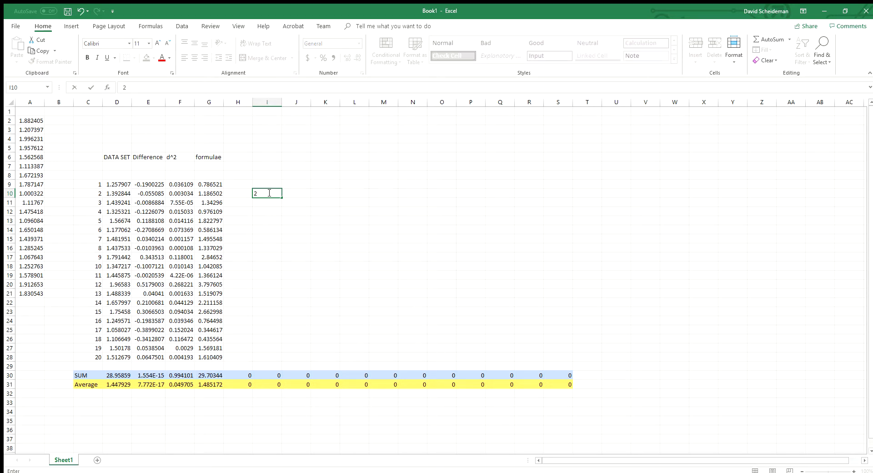
pyautogui.press('Return')
pyautogui.write('4')
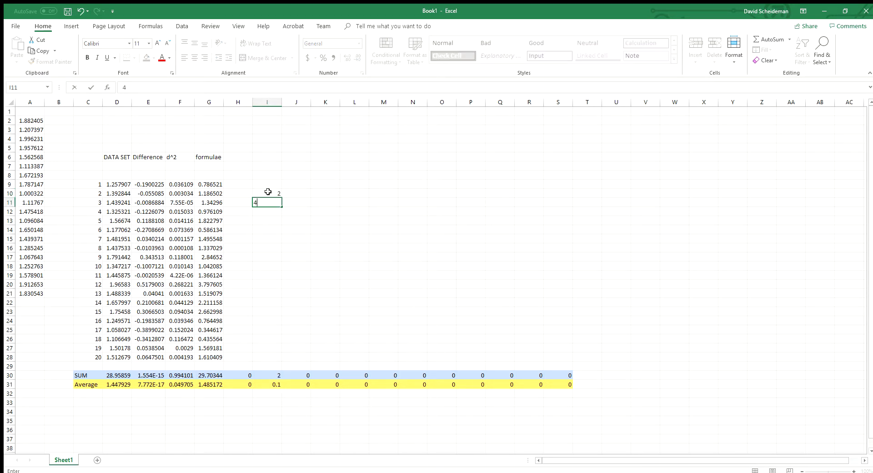
pyautogui.press('Return')
# Step: Extend the series in I10:I11 down to I28 in increments of 2
pyautogui.click(268, 192)
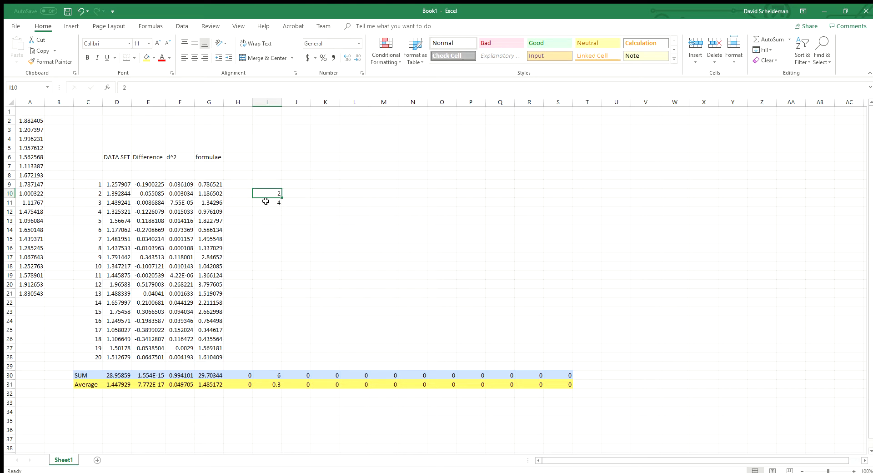
pyautogui.moveTo(266, 201); pyautogui.dragTo(279, 200)
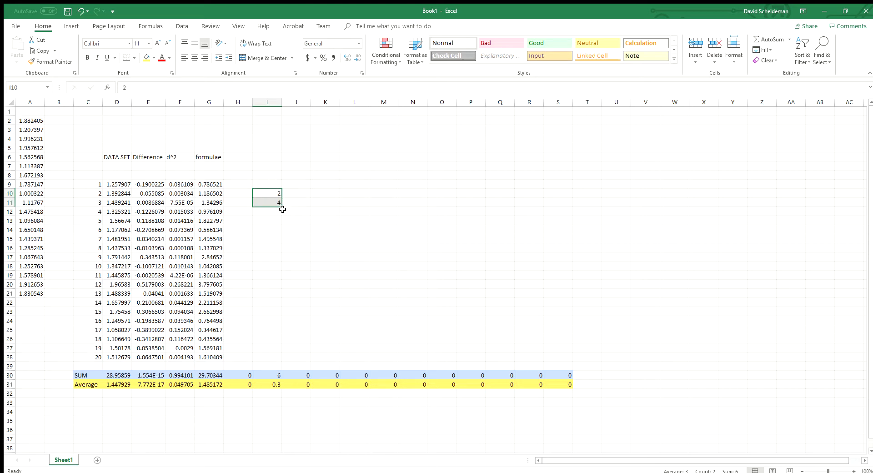
pyautogui.moveTo(282, 208); pyautogui.dragTo(278, 362)
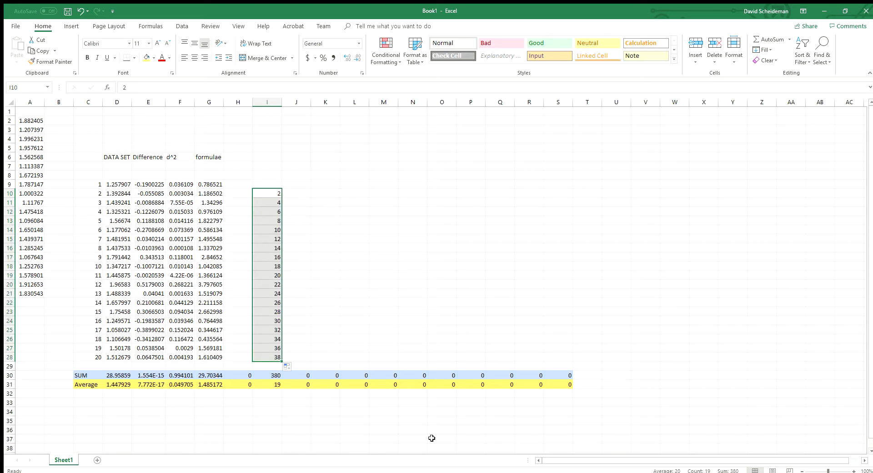
pyautogui.click(308, 313)
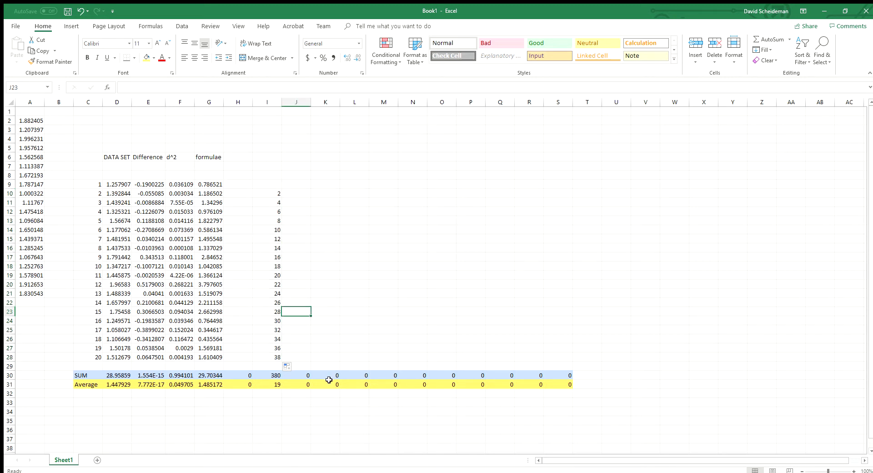
# Step: Clear the number series from I10 to I28
pyautogui.click(276, 194)
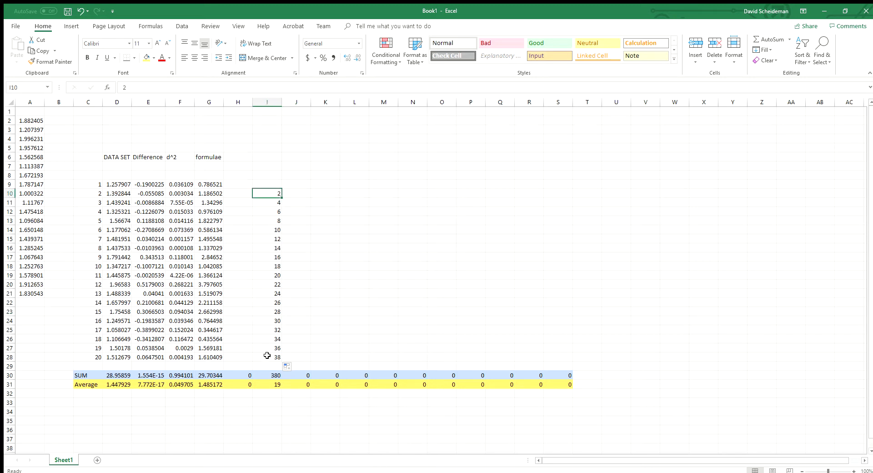
pyautogui.keyDown('shift'); pyautogui.click(267, 355); pyautogui.keyUp('shift')
pyautogui.press('BackSpace')
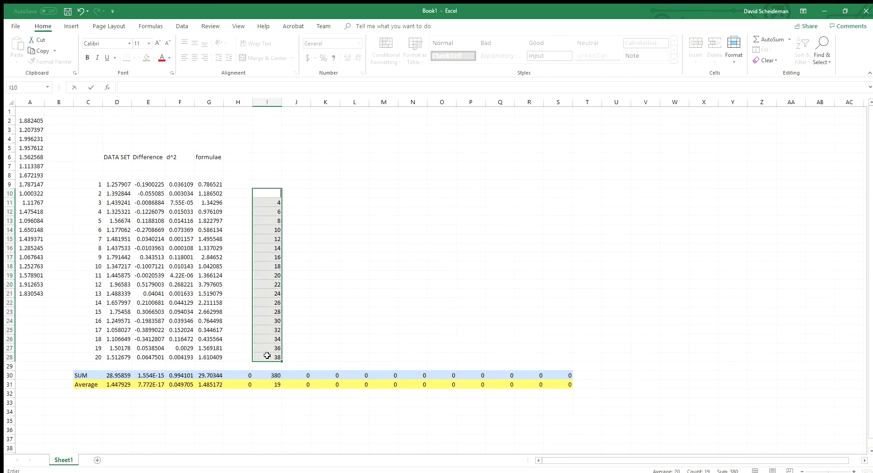